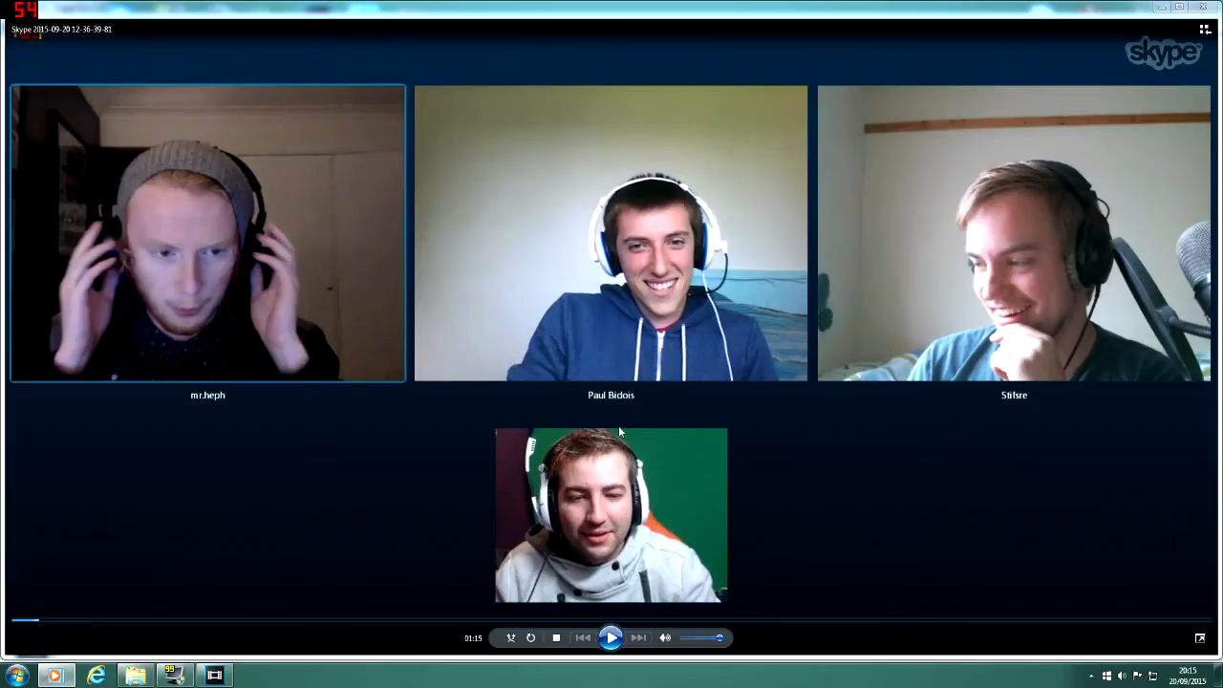
# Step: Bring up the FRAPS general settings window to look at it and minimize it
pyautogui.click(181, 675)
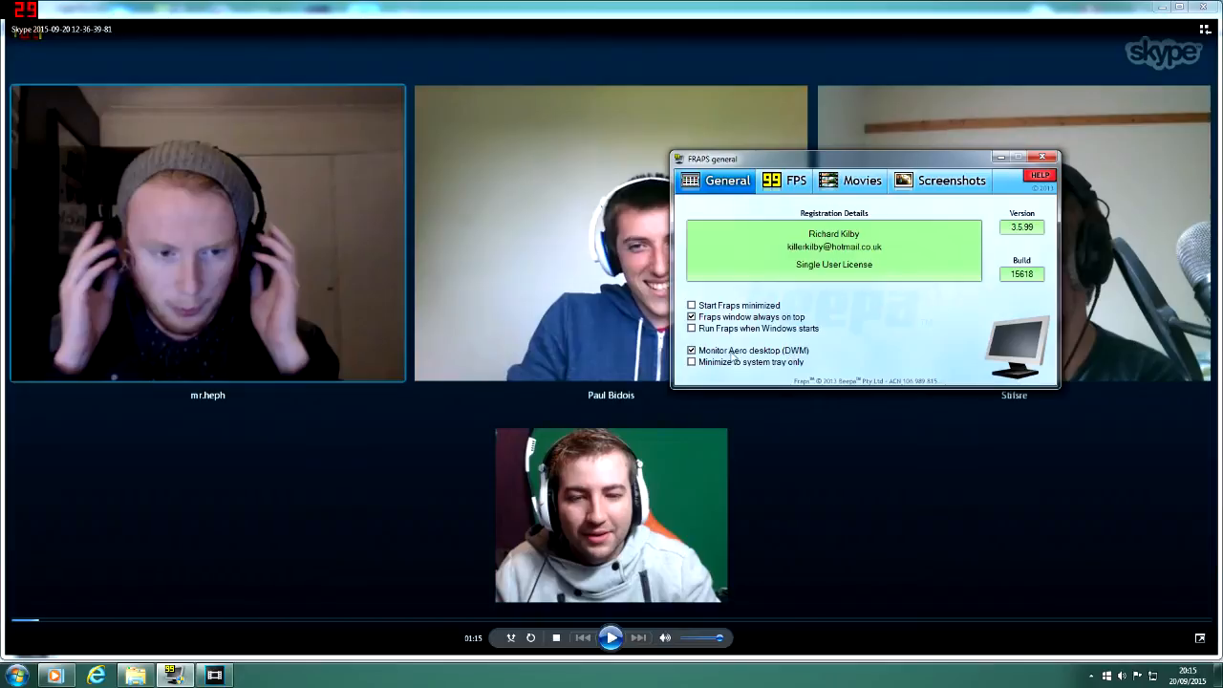
pyautogui.click(1000, 157)
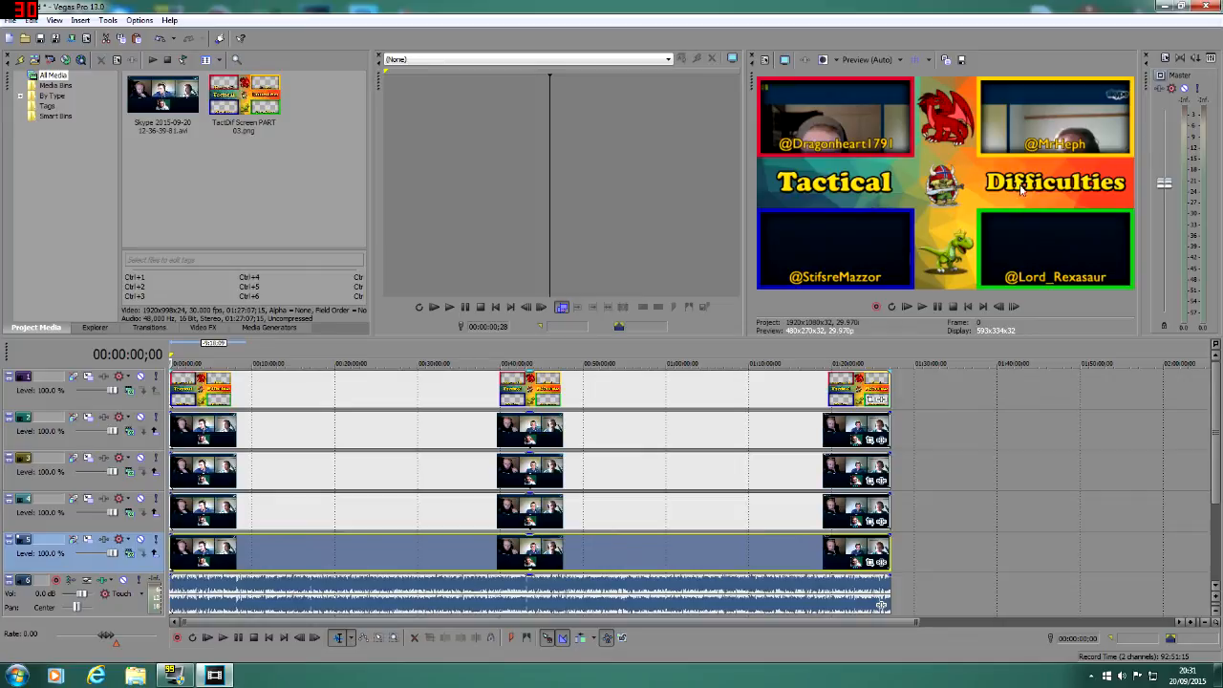
# Step: Try to frame the lower centre webcam in the track 2 event's pan/crop with a crop area of about 833 by 433
pyautogui.click(189, 432)
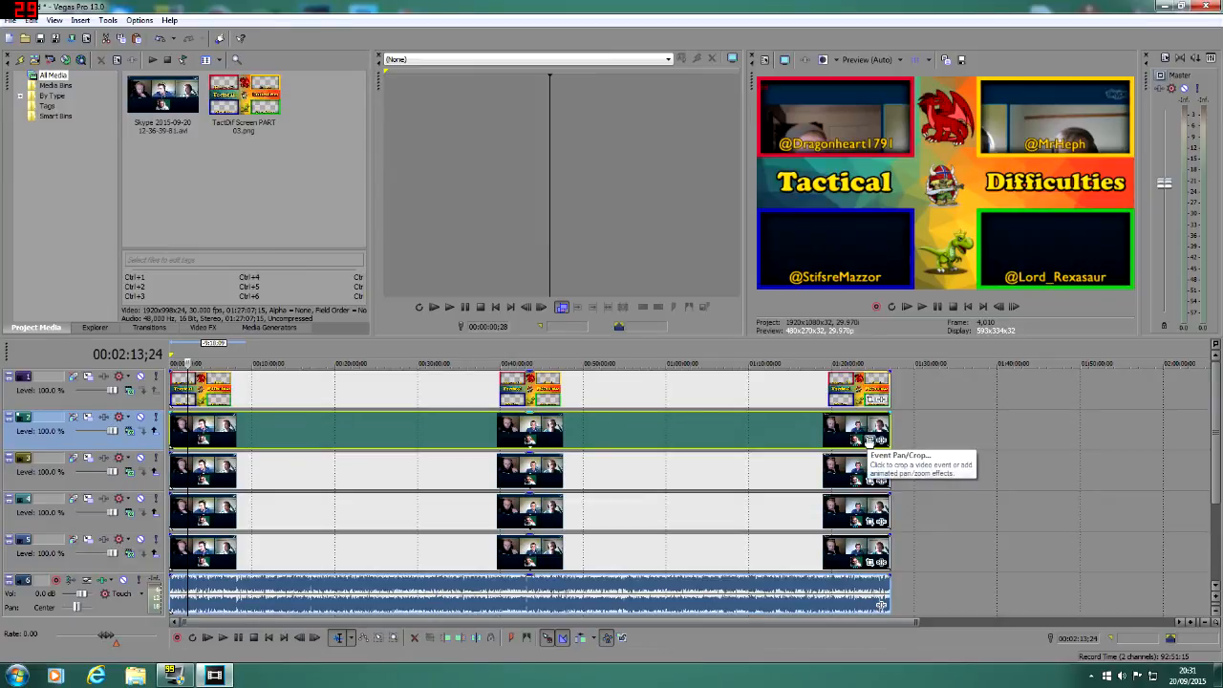
pyautogui.click(868, 440)
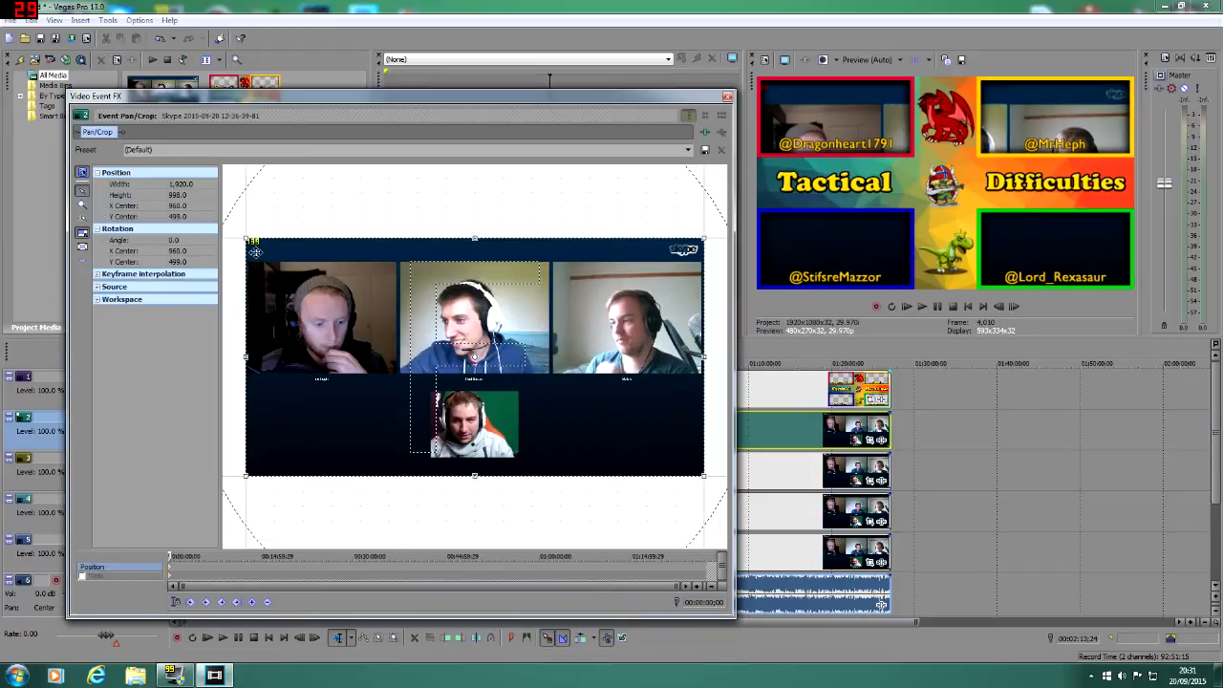
pyautogui.moveTo(245, 238); pyautogui.dragTo(486, 364)
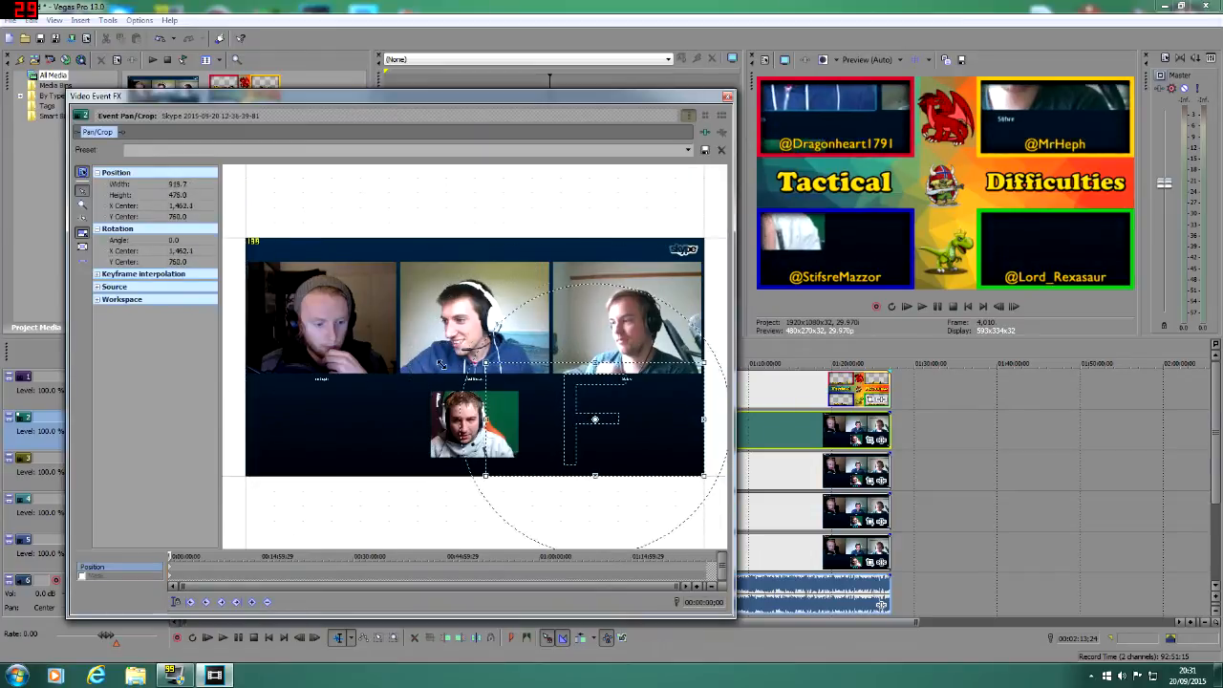
pyautogui.moveTo(550, 413)
pyautogui.mouseDown()
pyautogui.moveTo(510, 411)
pyautogui.moveTo(551, 401)
pyautogui.mouseUp()
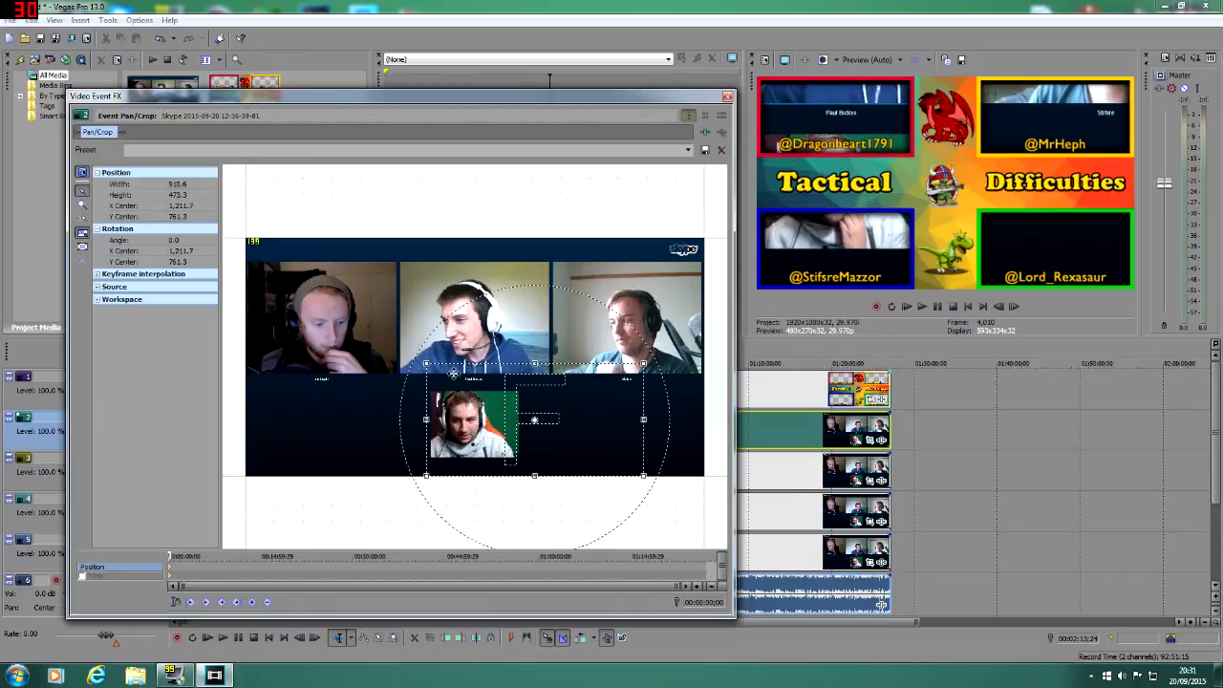
pyautogui.moveTo(427, 364); pyautogui.dragTo(439, 386)
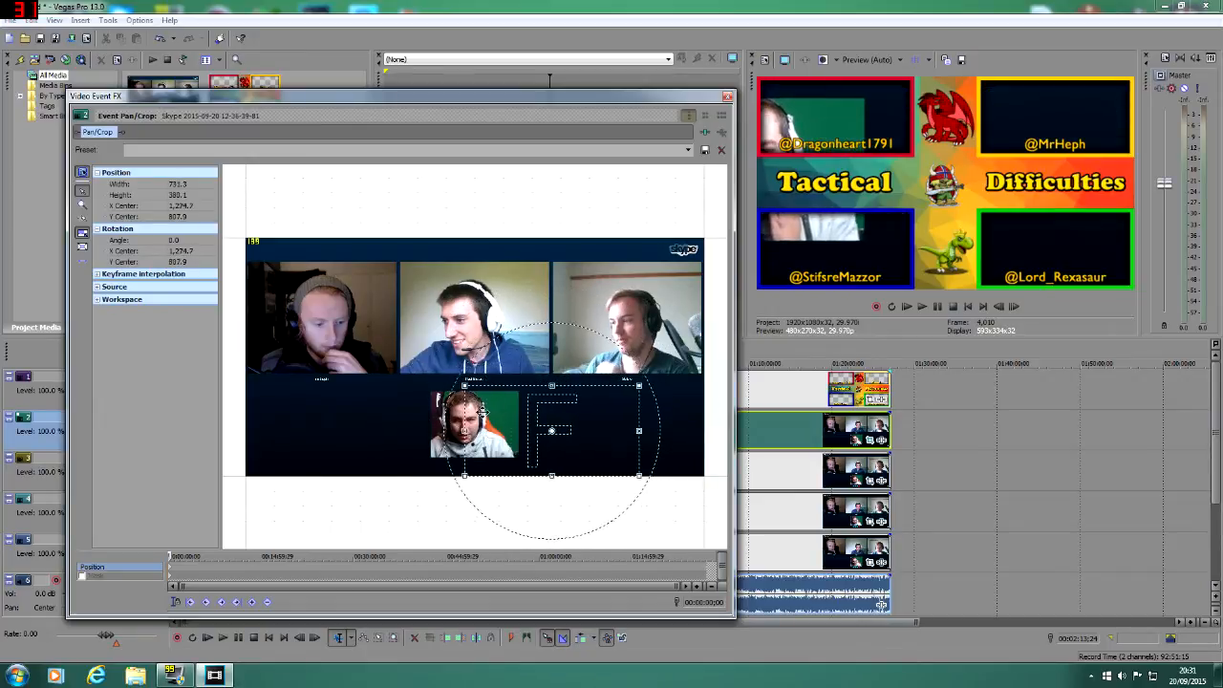
pyautogui.moveTo(612, 430); pyautogui.dragTo(643, 431)
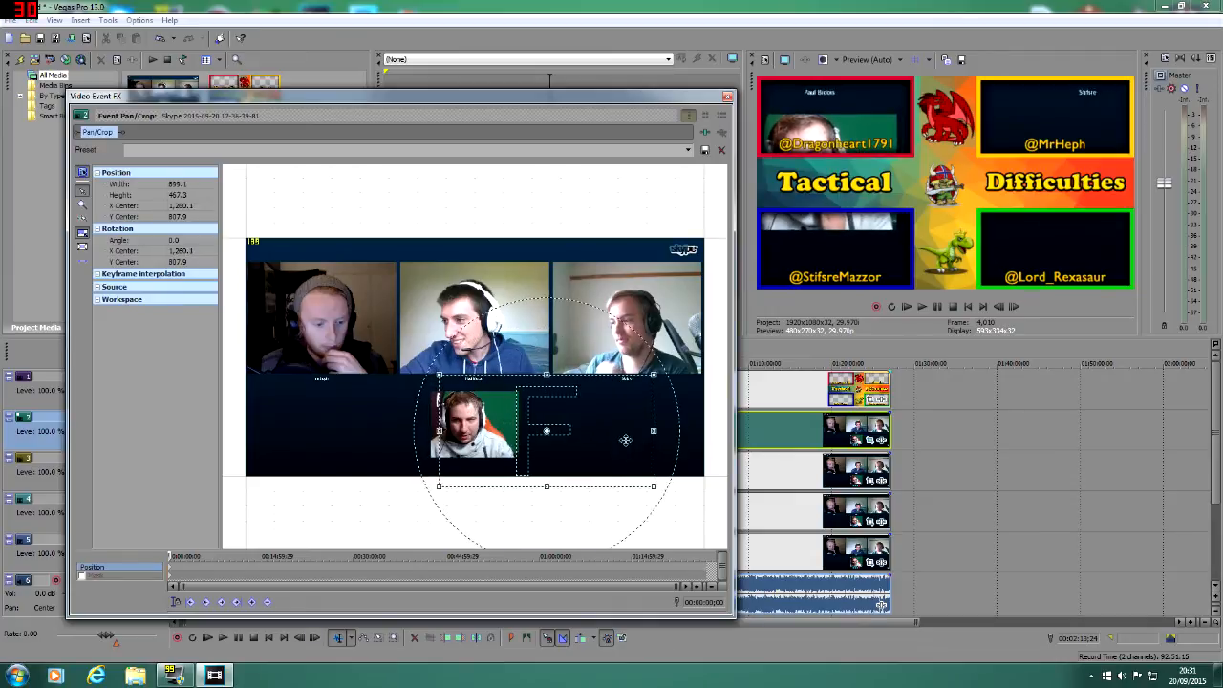
pyautogui.moveTo(536, 487); pyautogui.dragTo(535, 477)
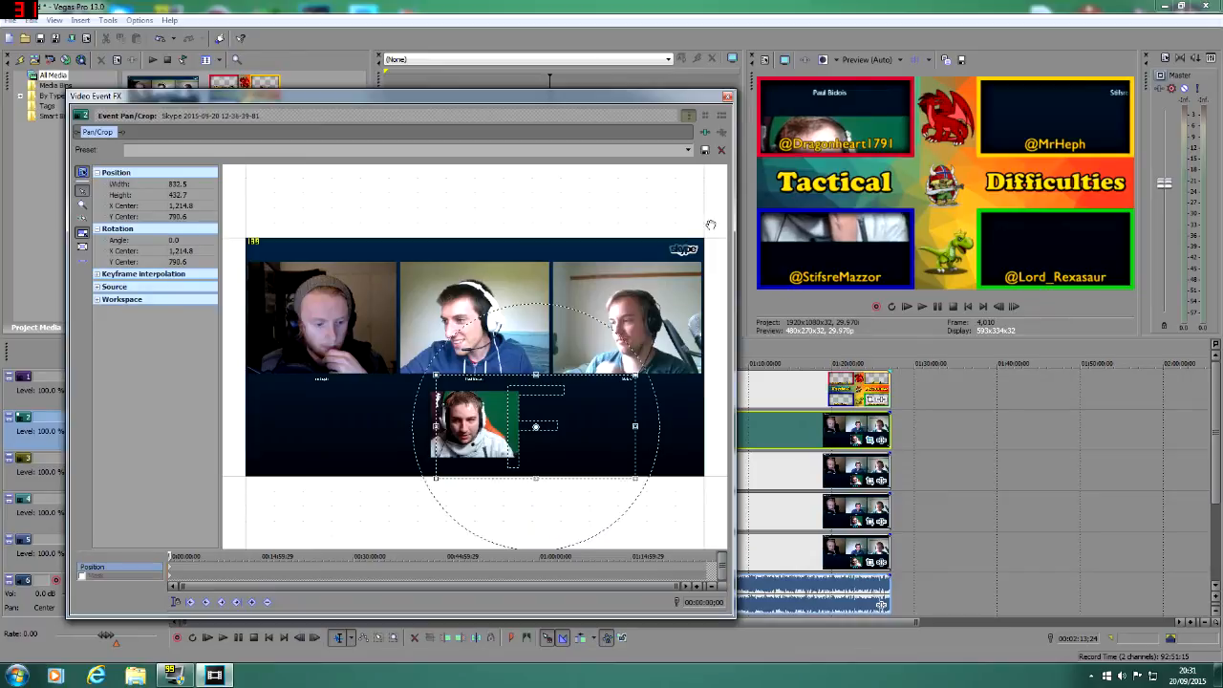
# Step: Close the pan/crop window and turn off Maintain Aspect Ratio for the track 2 video event
pyautogui.click(727, 97)
pyautogui.rightClick(799, 423)
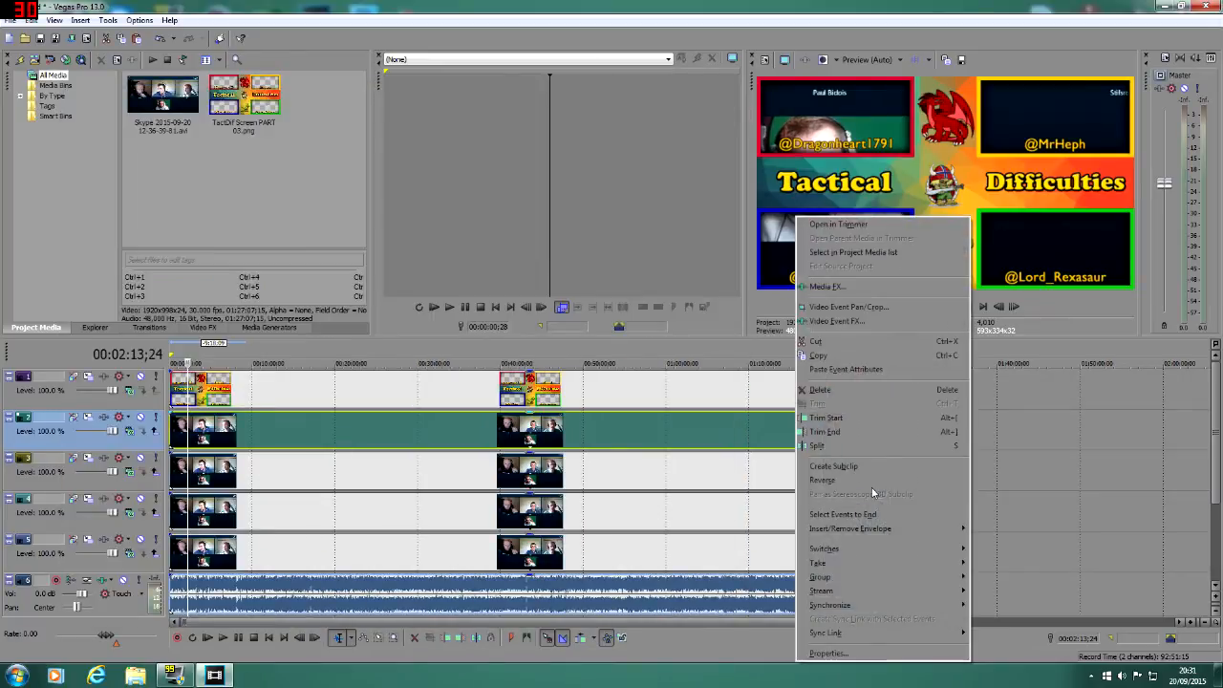
pyautogui.moveTo(951, 550)
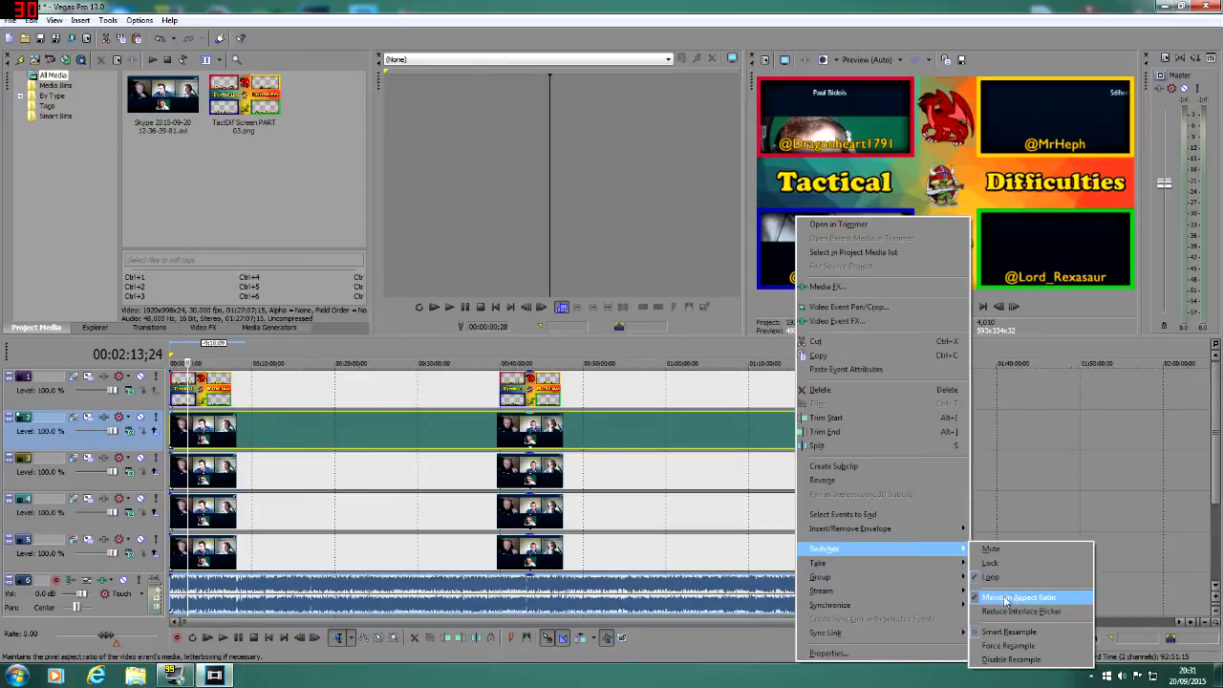
pyautogui.click(993, 600)
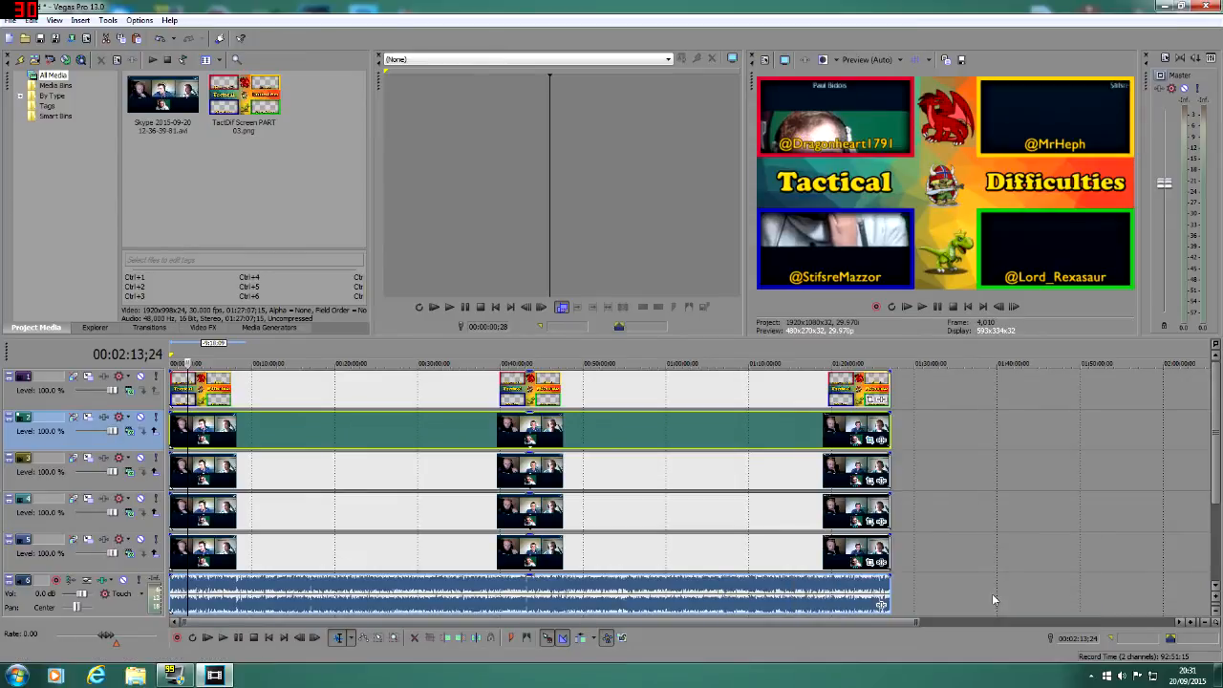
# Step: Reopen the track 2 event's pan/crop and reshape the crop area around the lower centre webcam to about 1,064 by 553
pyautogui.click(869, 439)
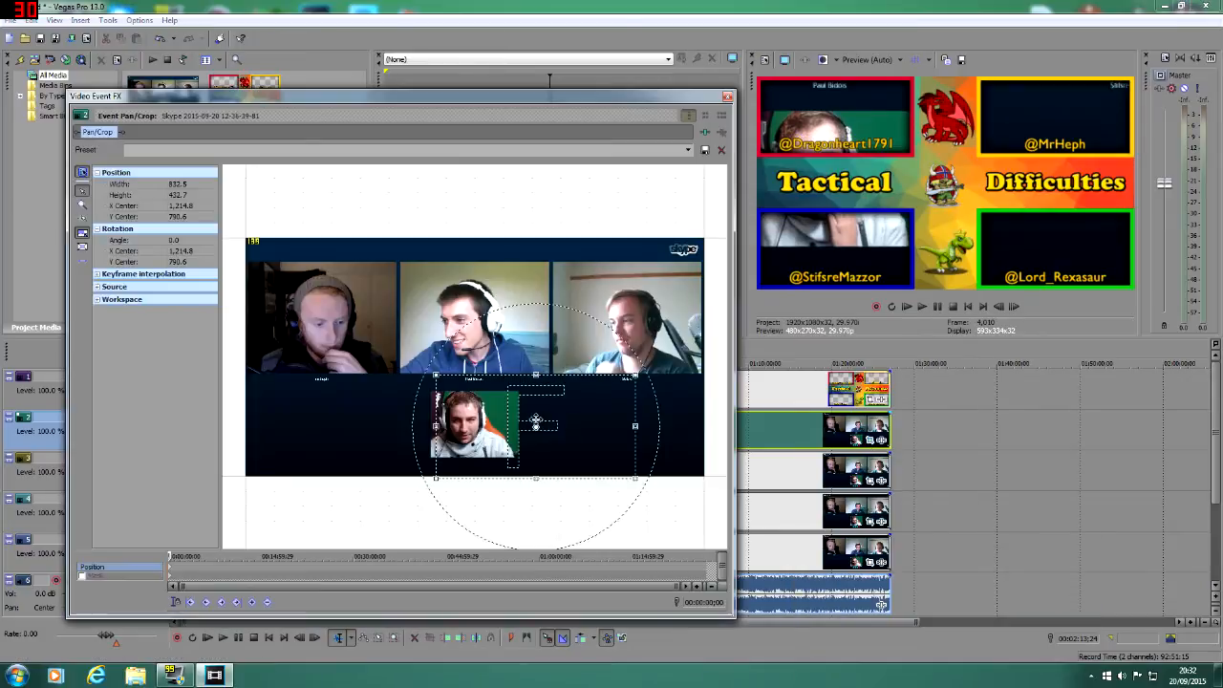
pyautogui.moveTo(635, 426)
pyautogui.mouseDown()
pyautogui.moveTo(709, 437)
pyautogui.moveTo(621, 437)
pyautogui.moveTo(639, 438)
pyautogui.mouseUp()
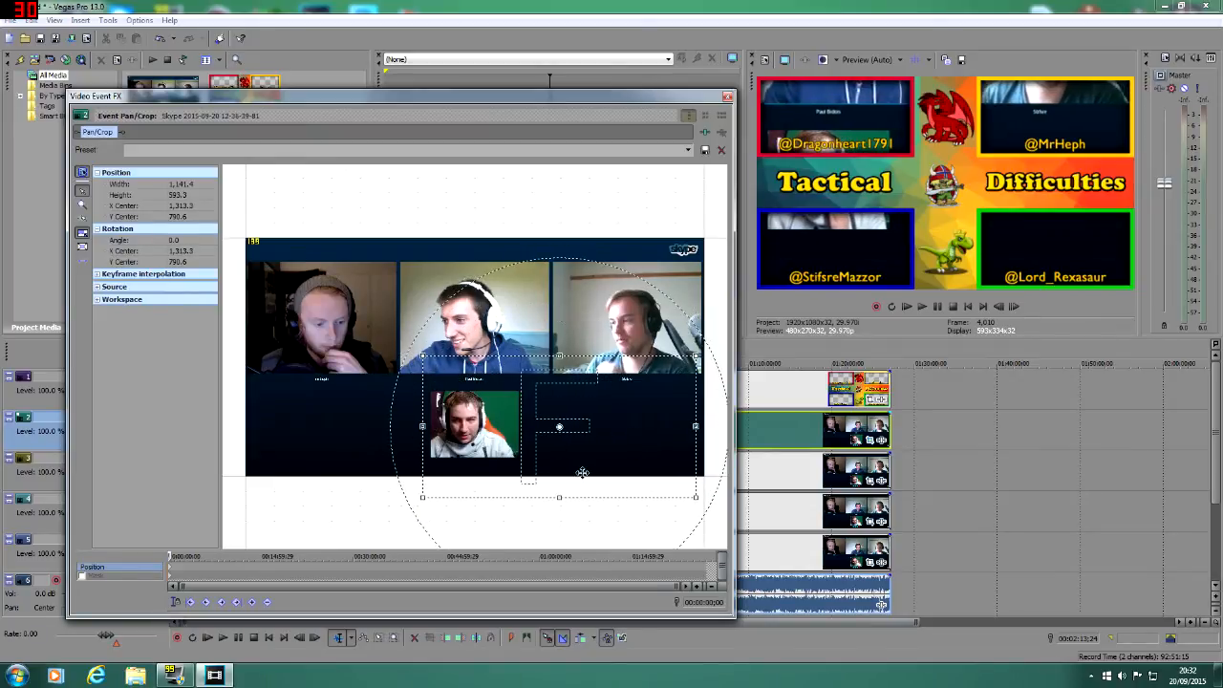
pyautogui.moveTo(559, 497); pyautogui.dragTo(543, 515)
pyautogui.moveTo(545, 464); pyautogui.dragTo(538, 462)
pyautogui.moveTo(553, 355); pyautogui.dragTo(565, 414)
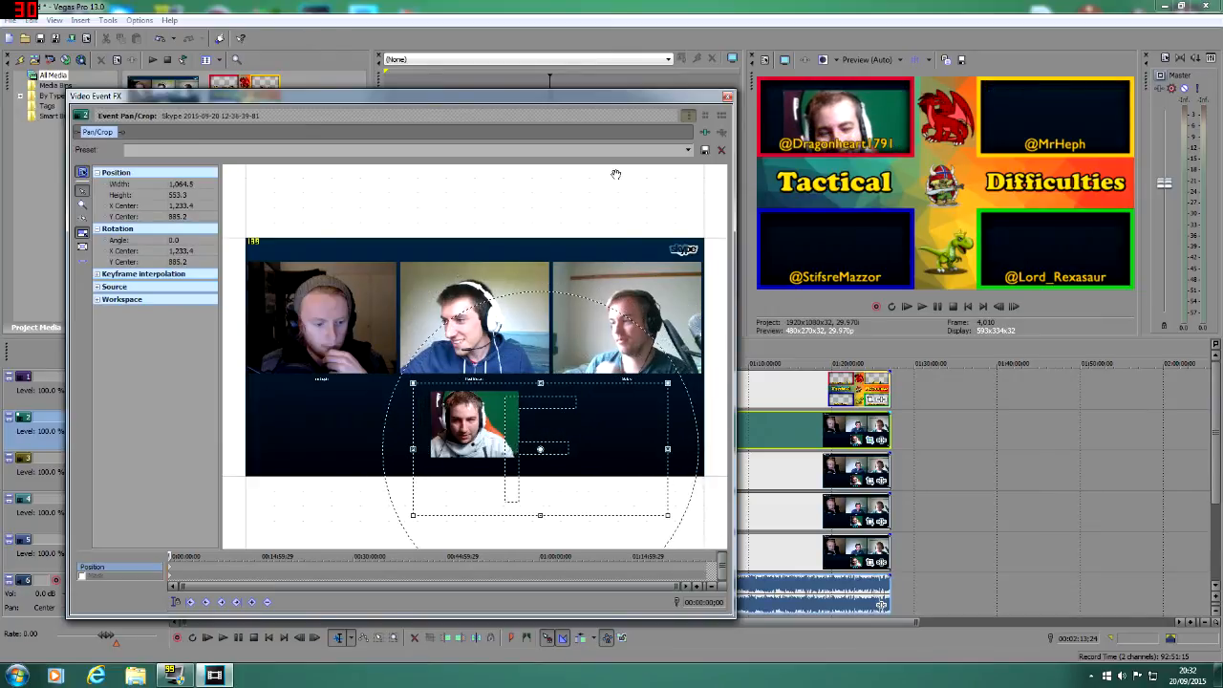
# Step: Apply the saved pan/crop preset "PODCAST HOST to top LEFT" to the track 2 event
pyautogui.click(688, 152)
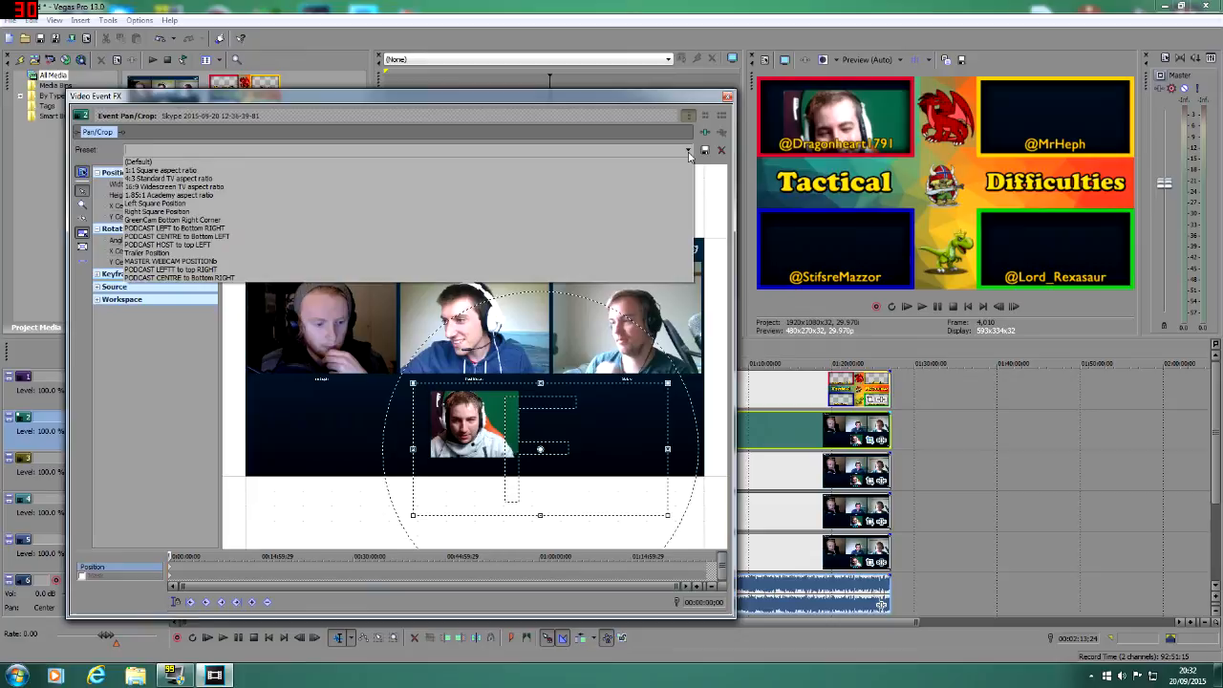
pyautogui.click(208, 246)
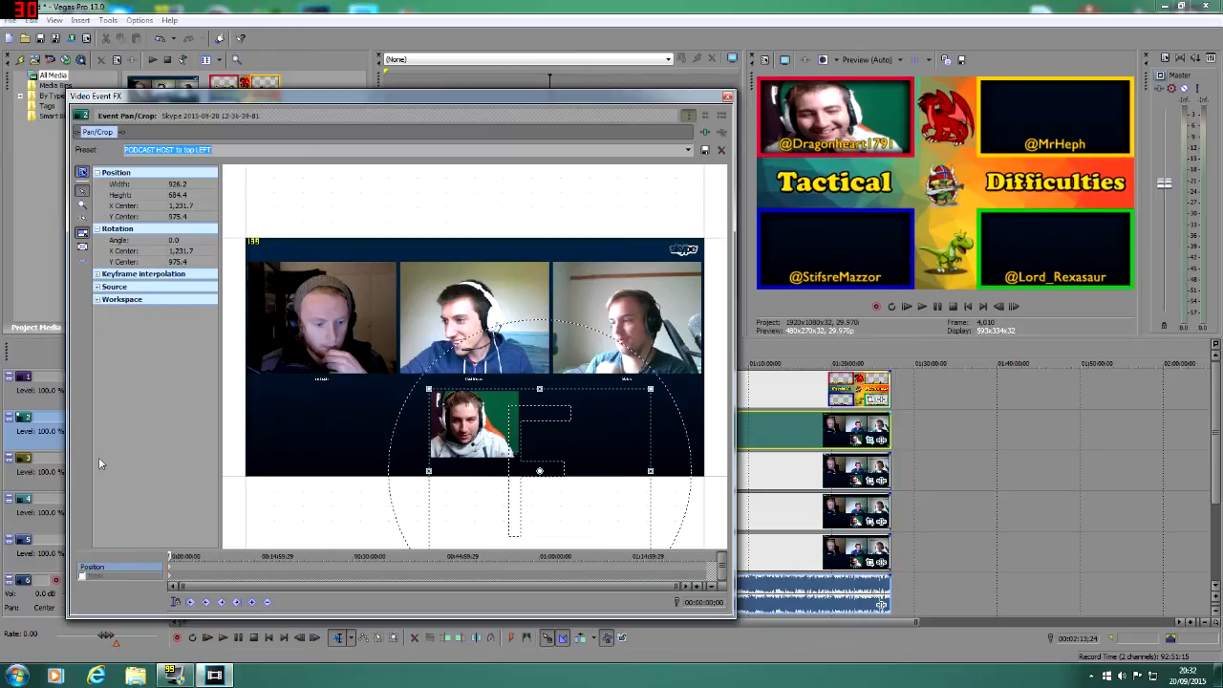
# Step: Enable the track 2 event's mask, draw a closed four-point path around the lower centre webcam, and close the pan/crop window
pyautogui.click(82, 576)
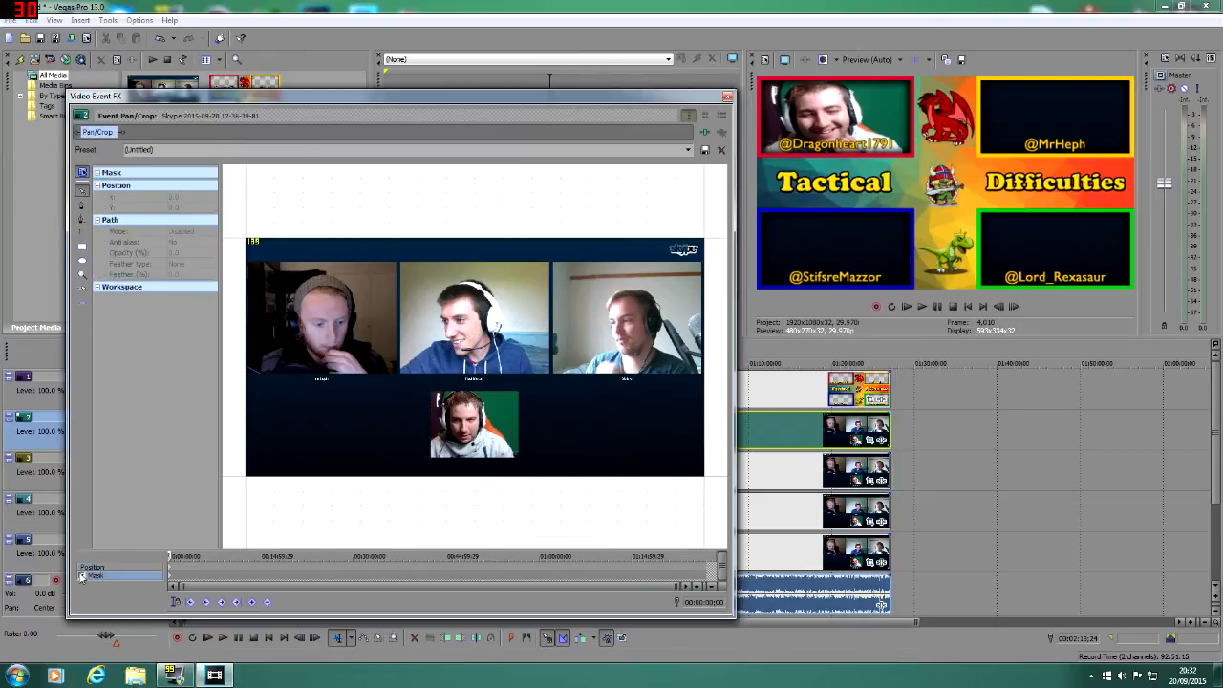
pyautogui.click(81, 206)
pyautogui.click(521, 390)
pyautogui.click(523, 463)
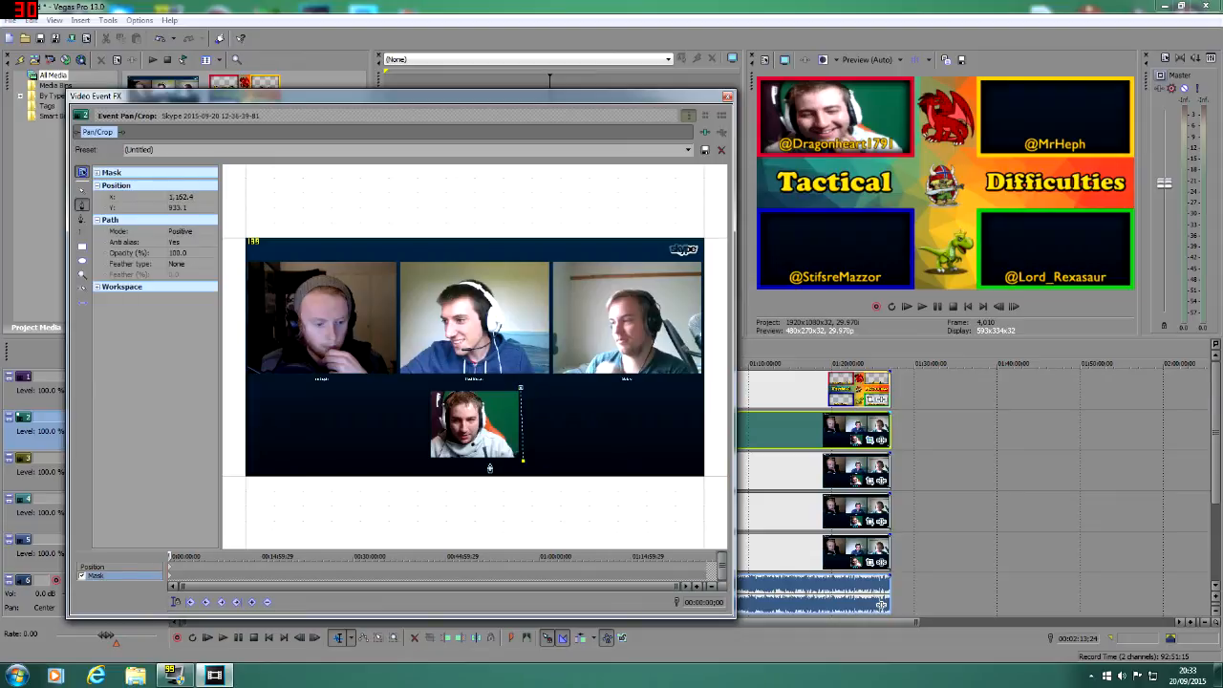
pyautogui.click(426, 466)
pyautogui.click(425, 389)
pyautogui.click(522, 390)
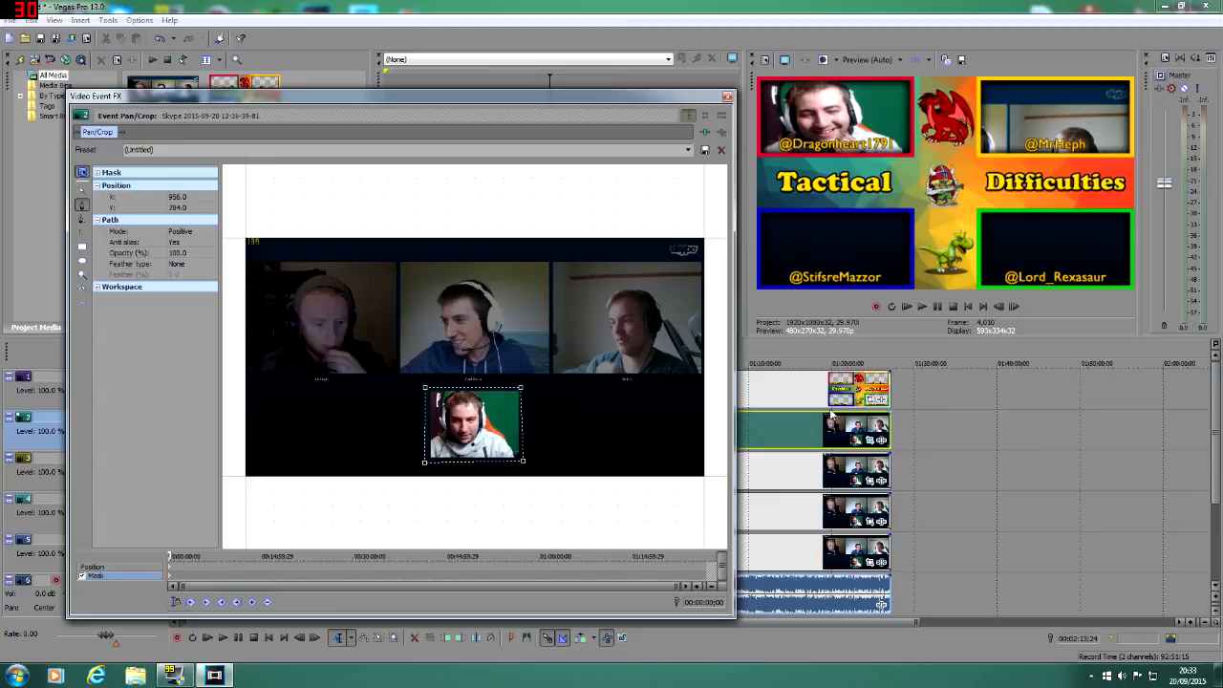
pyautogui.click(727, 98)
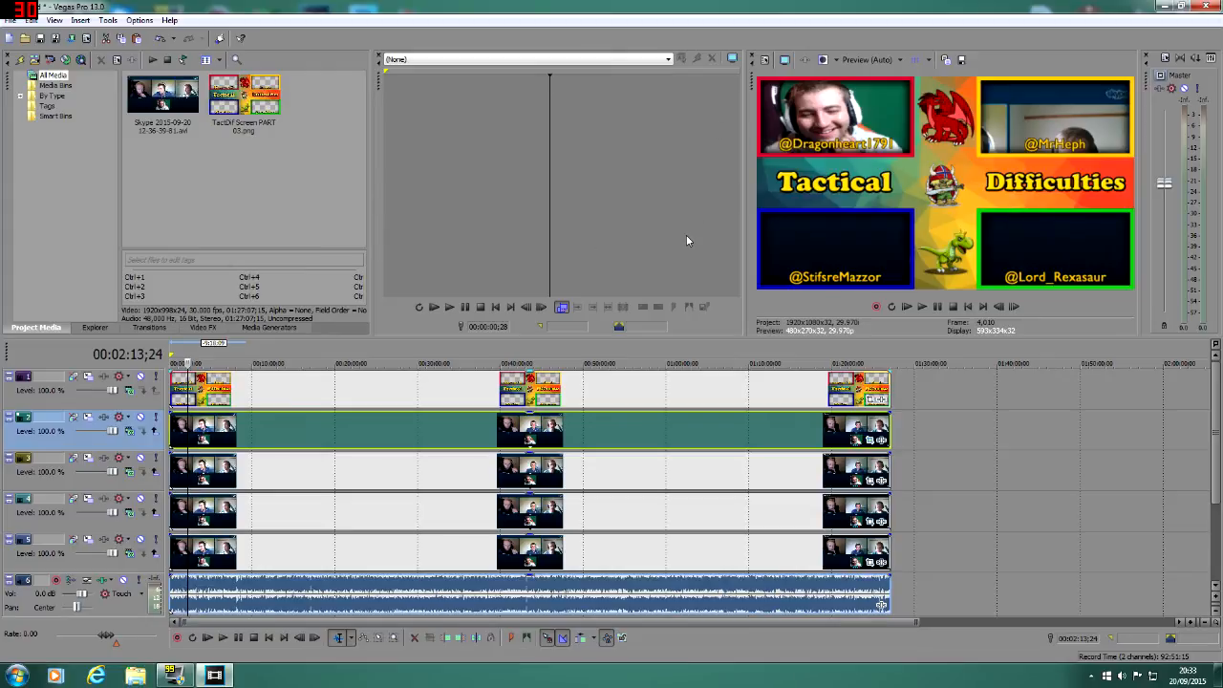
# Step: Open pan/crop for the track 3 event and shift its crop area horizontally to an X center of about -12
pyautogui.click(250, 479)
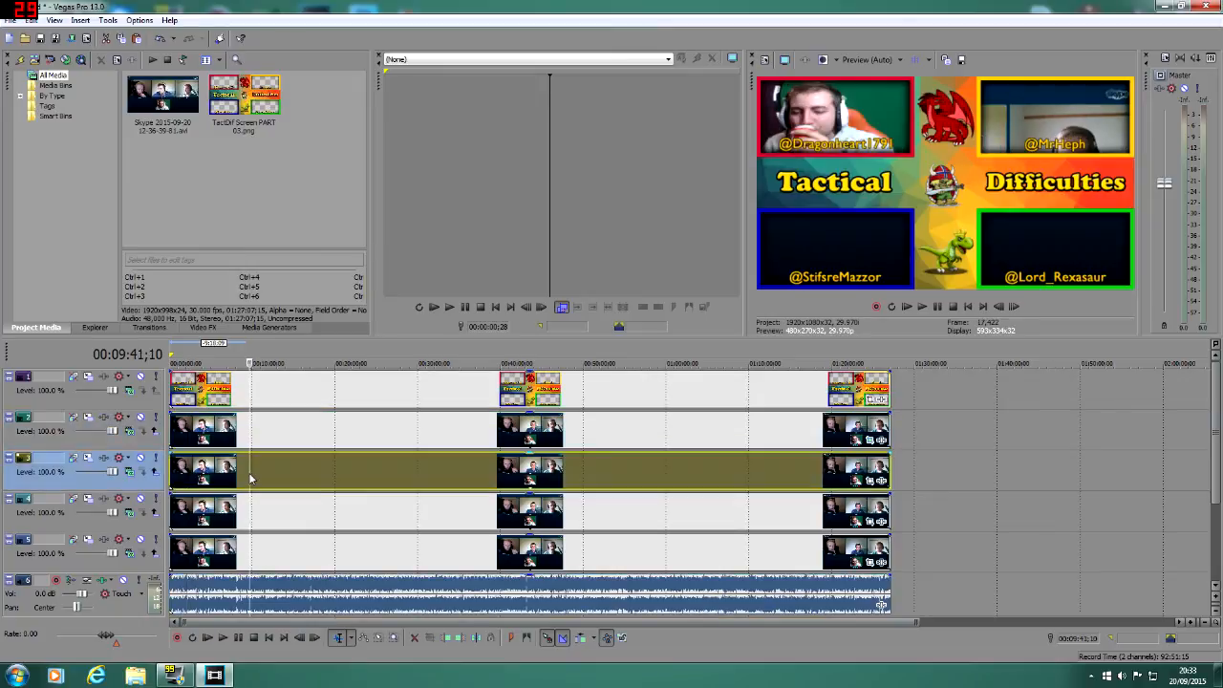
pyautogui.click(870, 485)
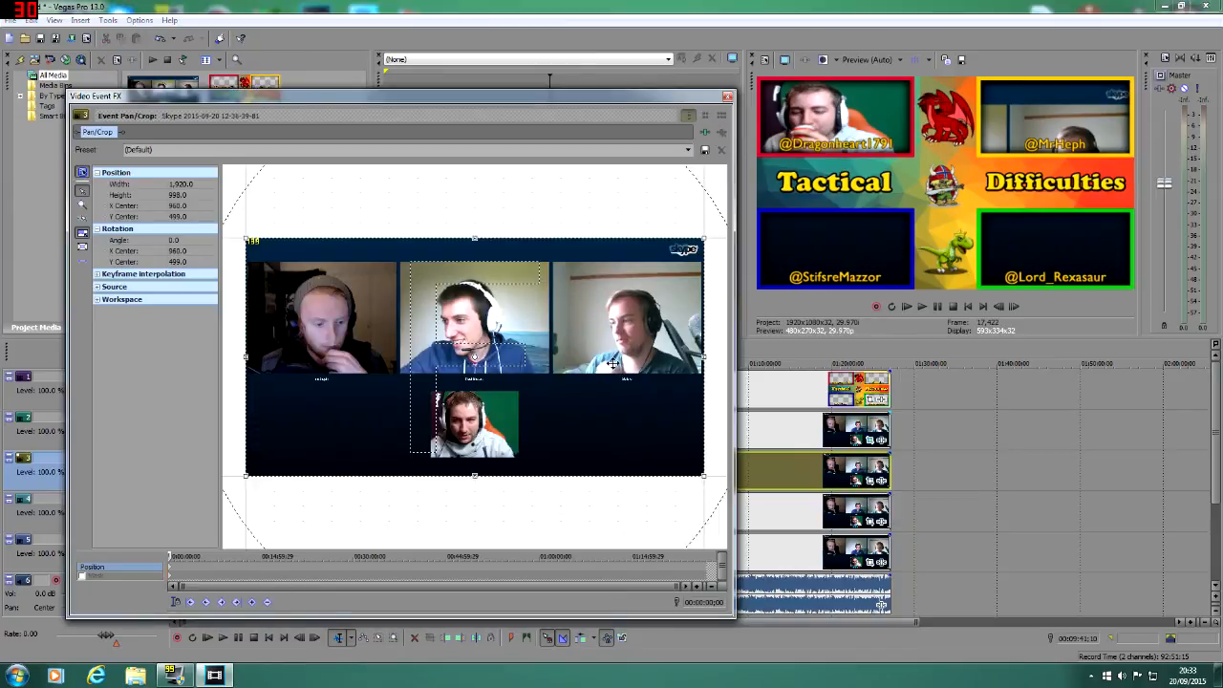
pyautogui.moveTo(512, 325); pyautogui.dragTo(335, 313)
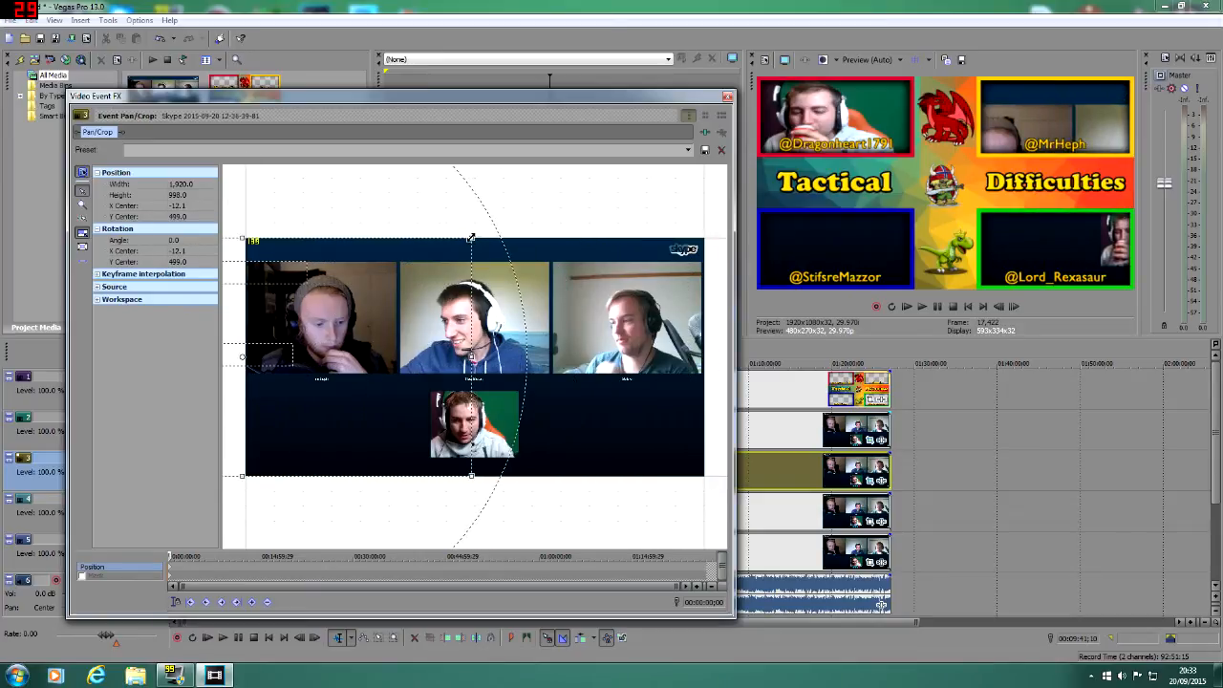
# Step: Close the pan/crop window and turn off Maintain Aspect Ratio for the track 3 video event
pyautogui.click(727, 96)
pyautogui.rightClick(780, 462)
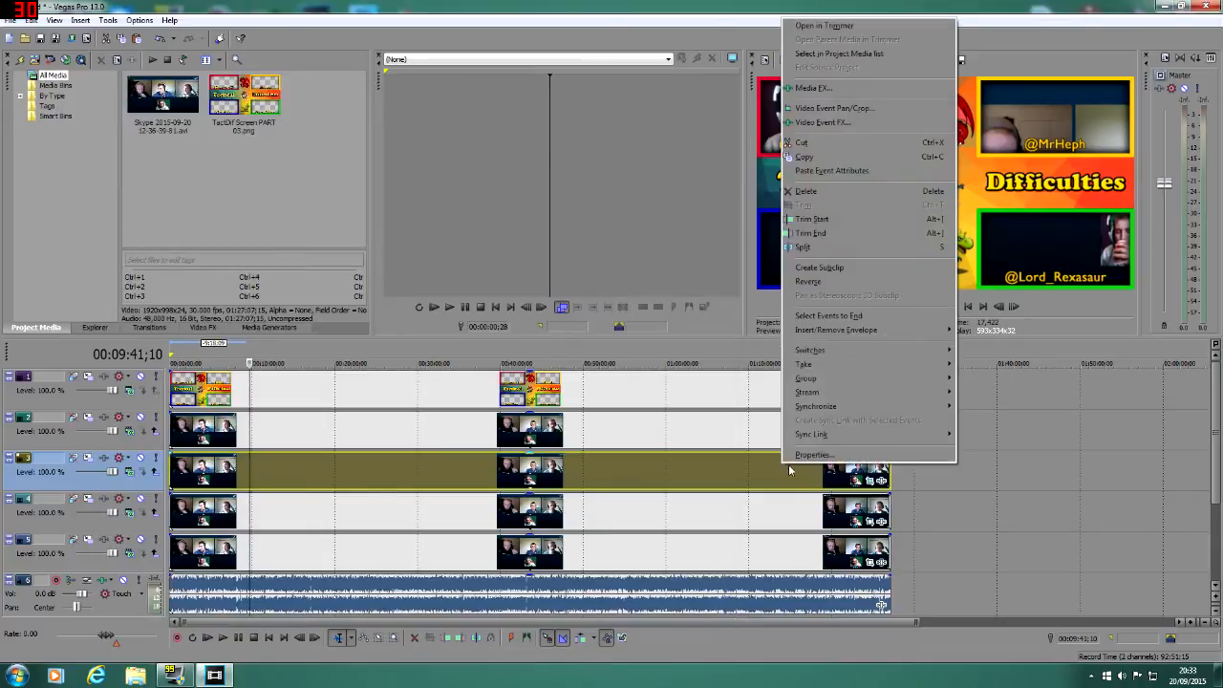
pyautogui.moveTo(841, 364)
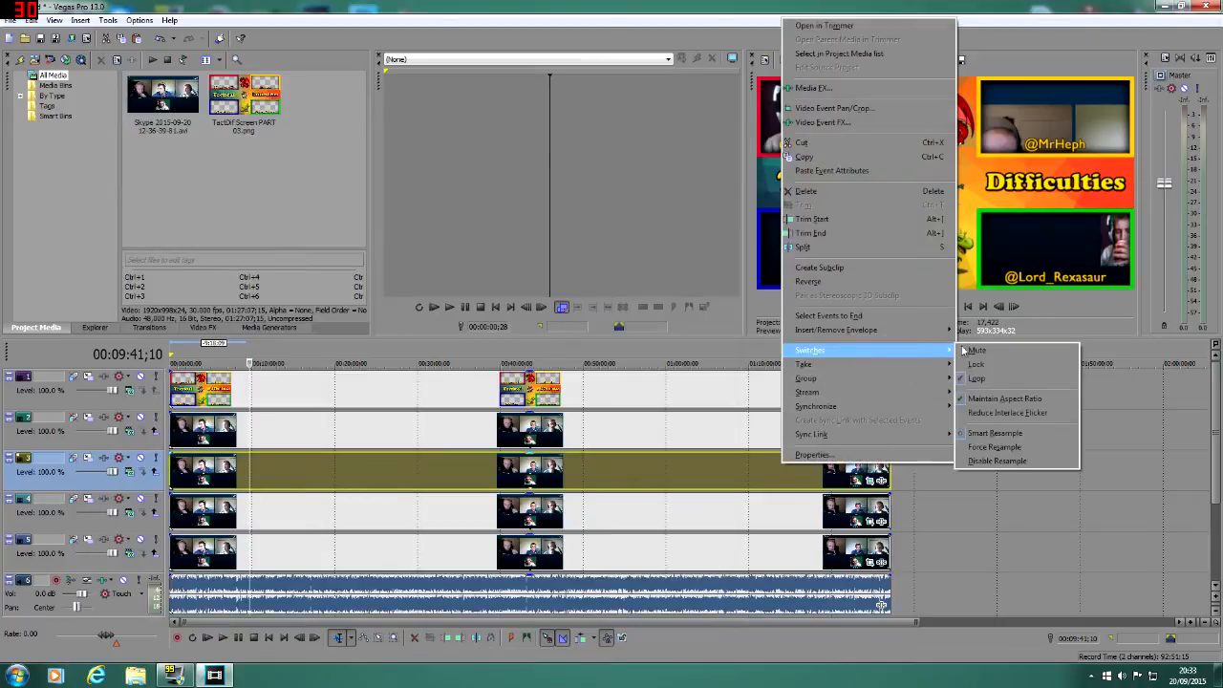
pyautogui.click(1000, 397)
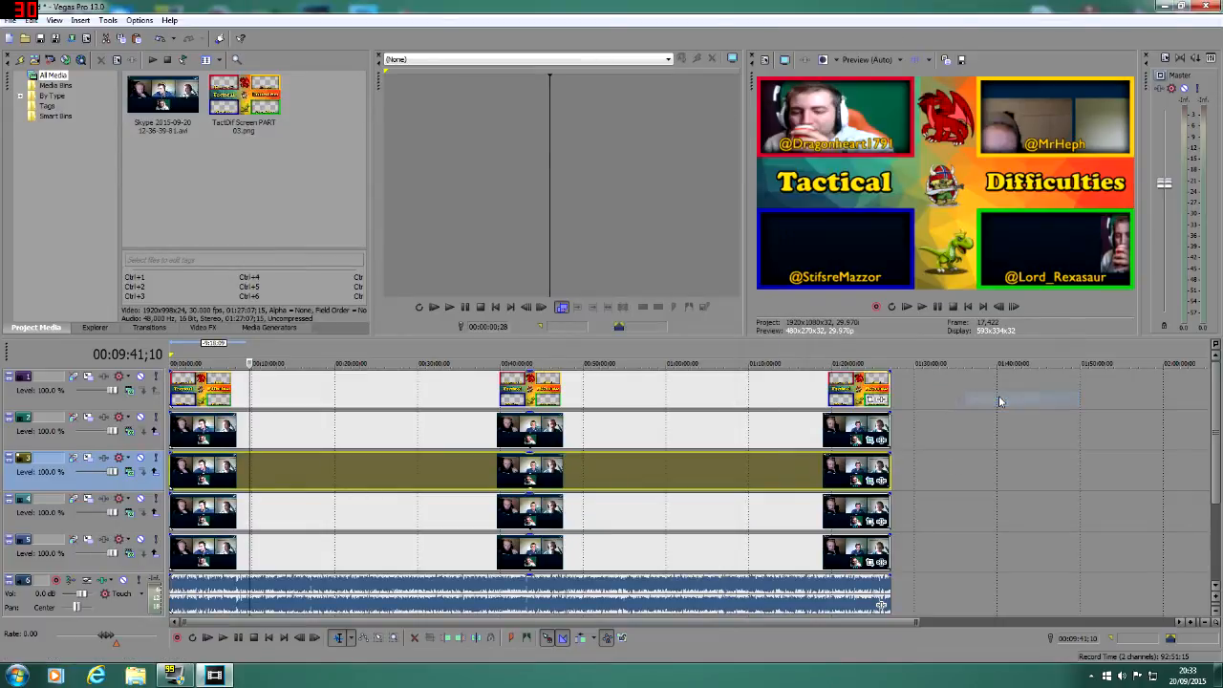
# Step: Reopen the track 3 event's pan/crop and manually move and resize the crop area so the left webcam fills the upper-right overlay slot
pyautogui.click(871, 485)
pyautogui.moveTo(402, 327); pyautogui.dragTo(359, 304)
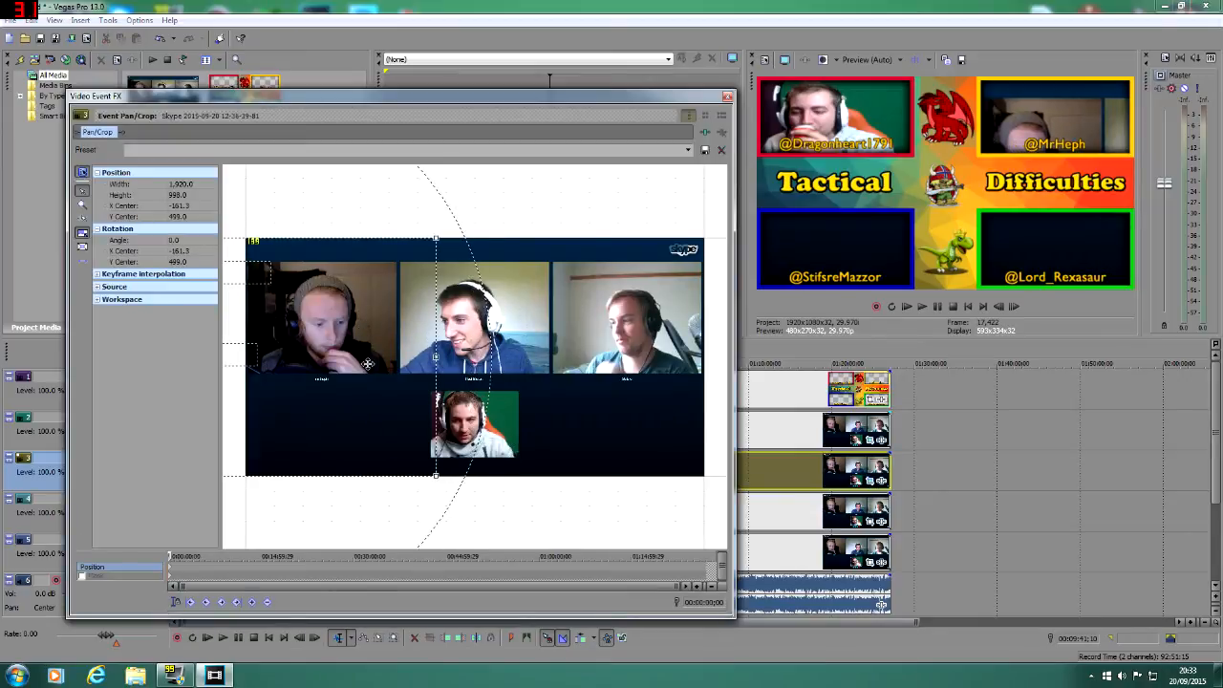
pyautogui.scroll(-1, 364, 360)
pyautogui.moveTo(245, 255); pyautogui.dragTo(241, 274)
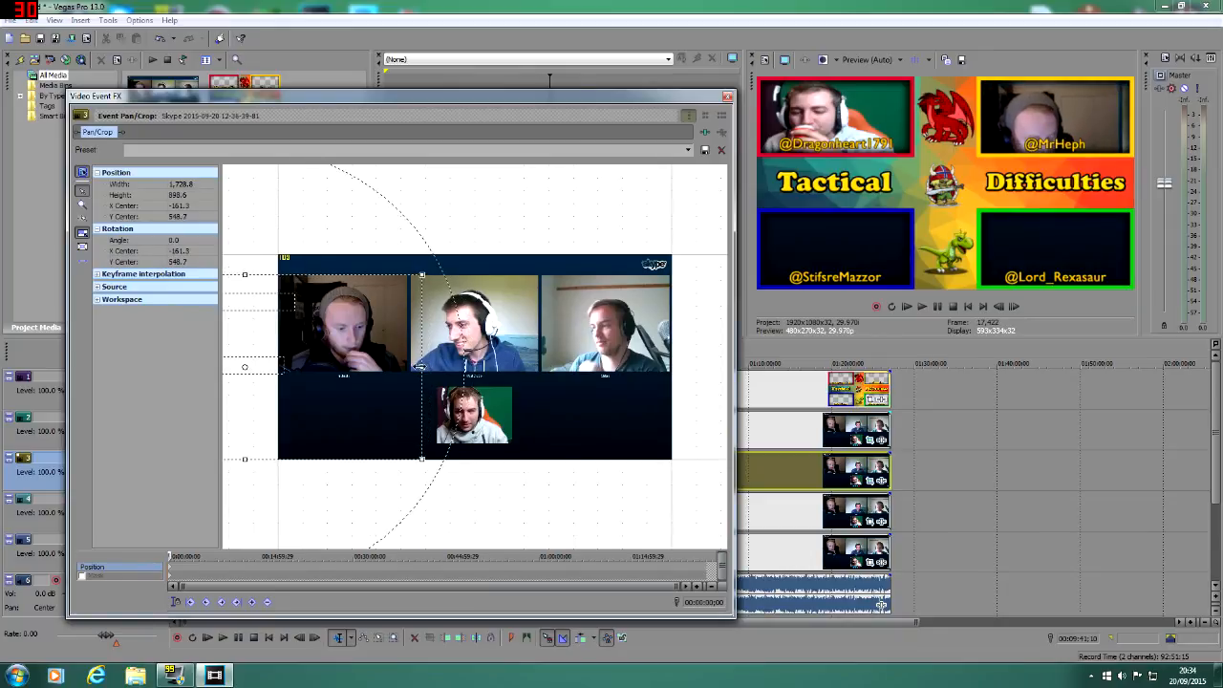
pyautogui.moveTo(420, 366); pyautogui.dragTo(412, 367)
pyautogui.moveTo(241, 458); pyautogui.dragTo(239, 542)
pyautogui.moveTo(414, 388); pyautogui.dragTo(356, 392)
pyautogui.moveTo(444, 411); pyautogui.dragTo(389, 409)
pyautogui.moveTo(351, 365); pyautogui.dragTo(402, 365)
# Step: Apply the saved pan/crop preset "PODCAST LEFT to Bottom RIGHT" to the track 3 event
pyautogui.click(688, 150)
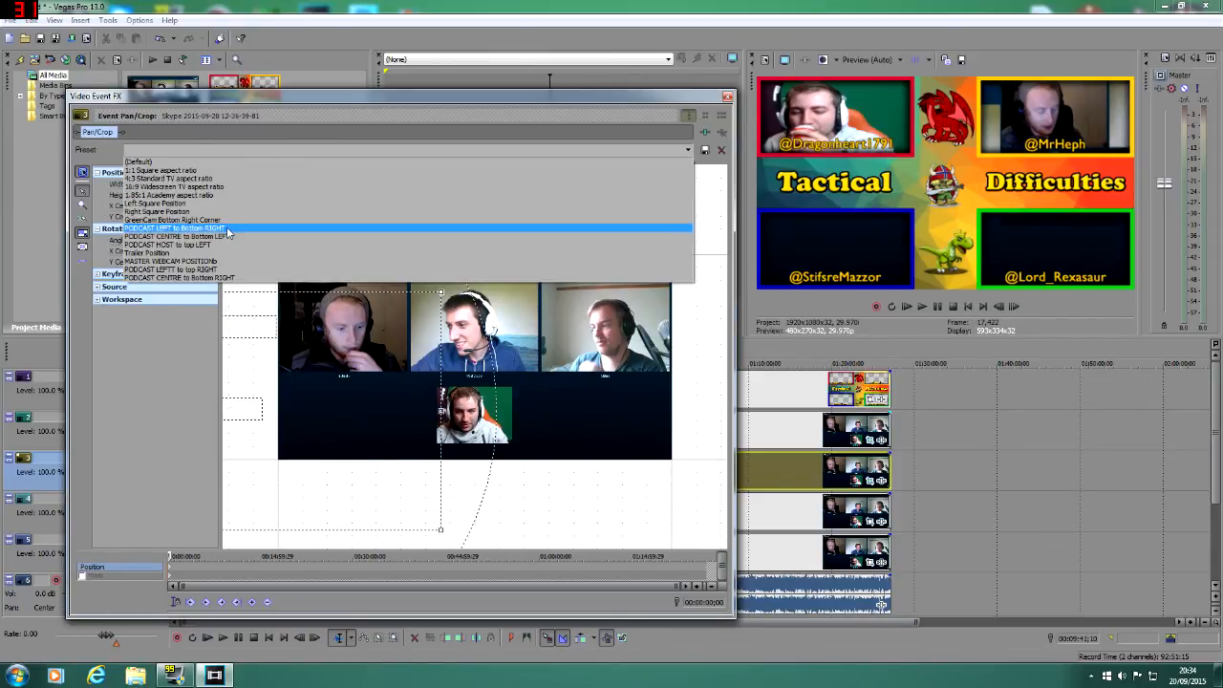
pyautogui.click(226, 228)
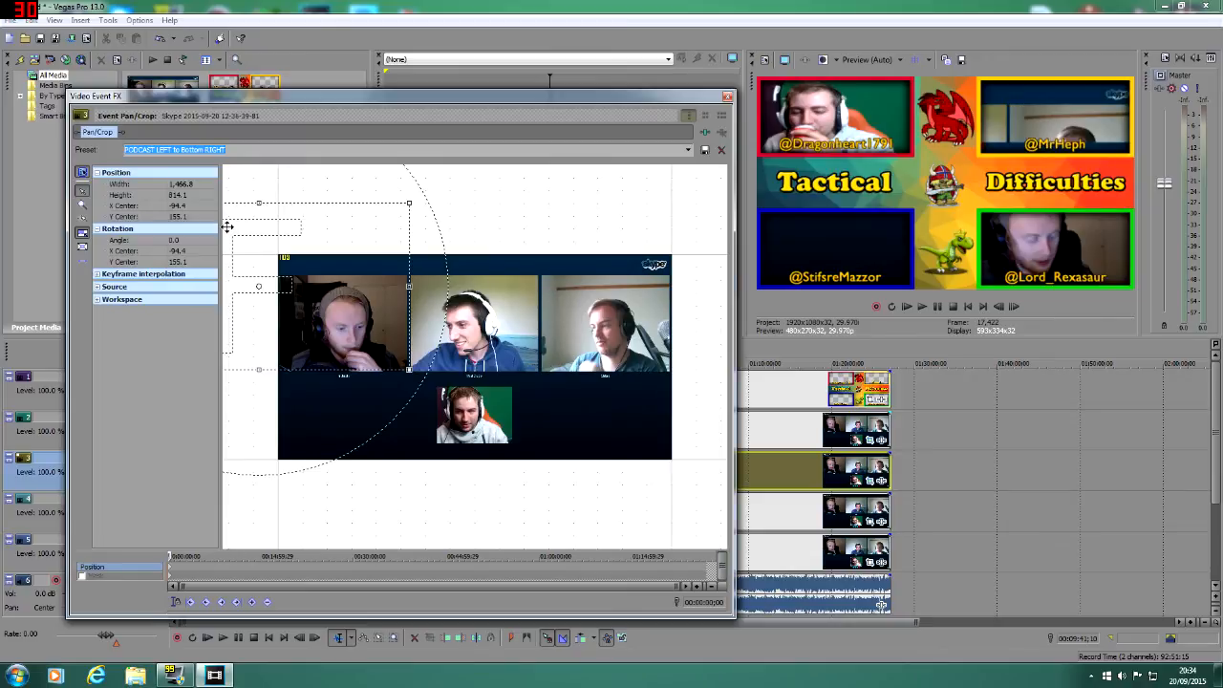
pyautogui.click(688, 150)
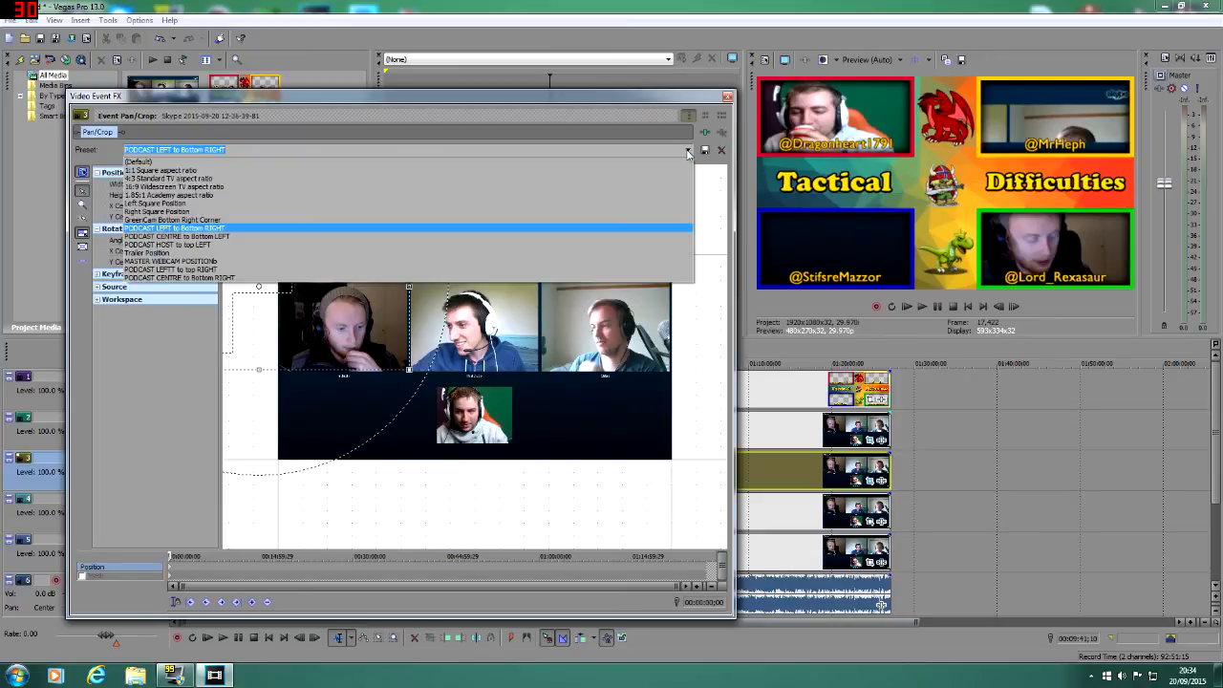
pyautogui.click(688, 150)
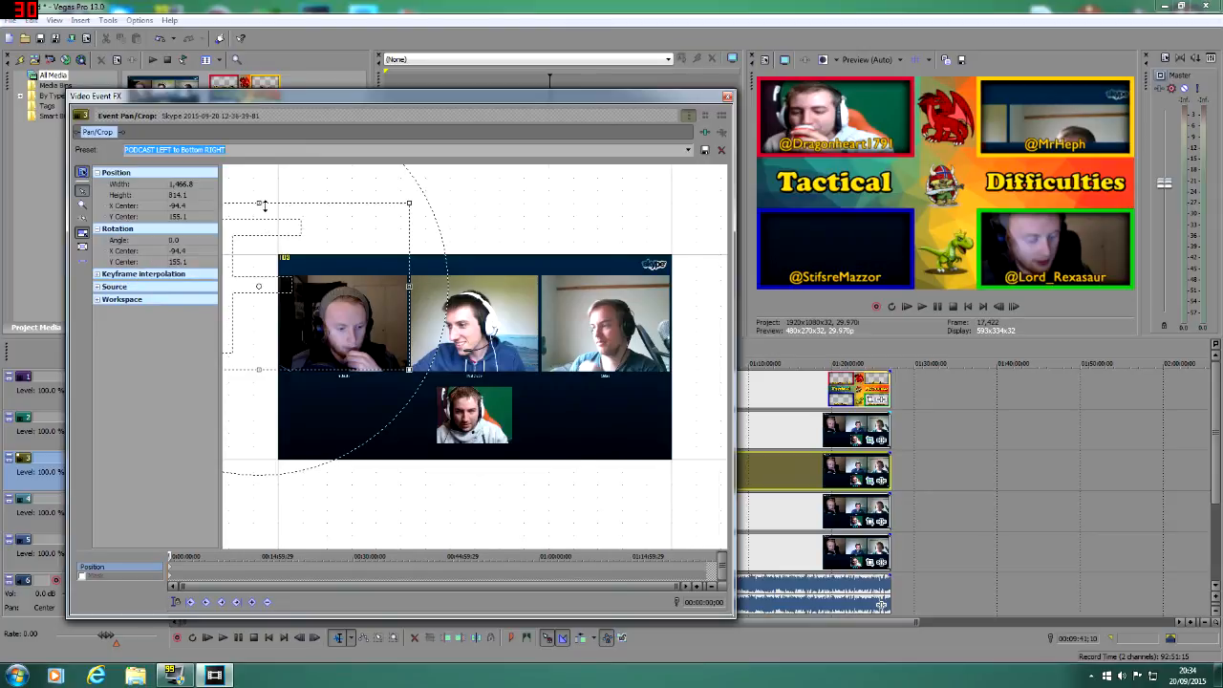
# Step: Try refitting the left webcam by moving and resizing the track 3 crop area, plus the preset "PODCAST CENTRE to Bottom LEFT"
pyautogui.moveTo(260, 202); pyautogui.dragTo(259, 478)
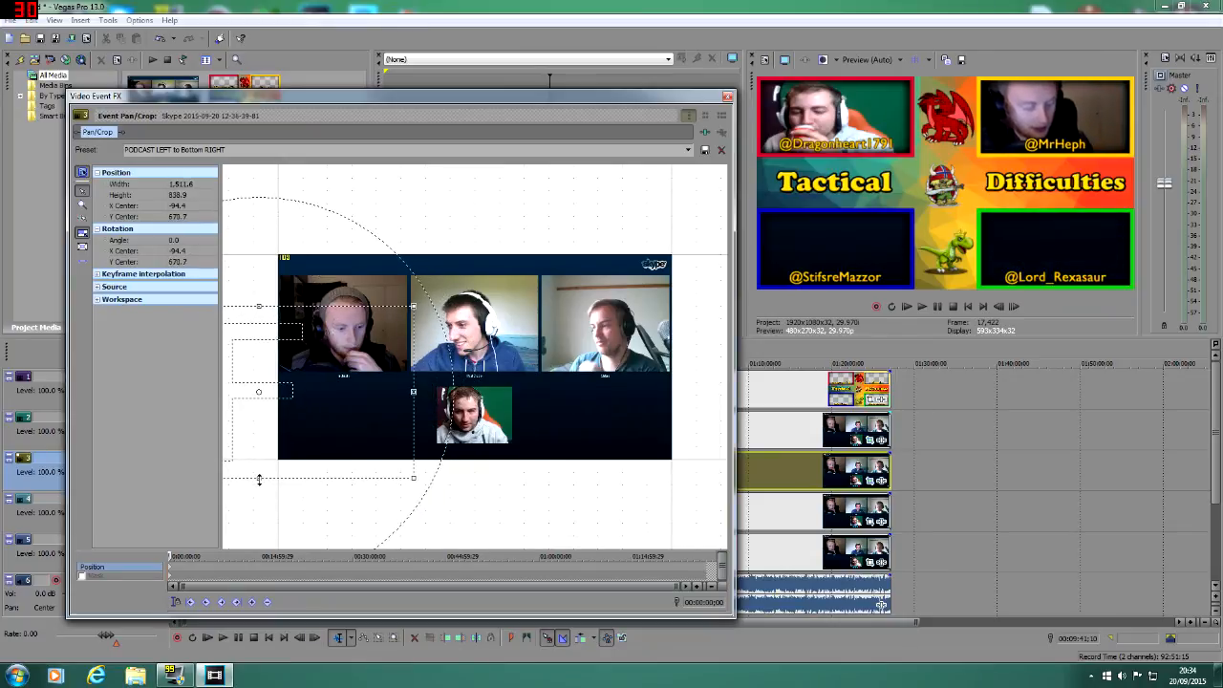
pyautogui.moveTo(259, 305); pyautogui.dragTo(261, 284)
pyautogui.moveTo(346, 339); pyautogui.dragTo(328, 337)
pyautogui.moveTo(414, 381); pyautogui.dragTo(420, 382)
pyautogui.moveTo(243, 481); pyautogui.dragTo(243, 473)
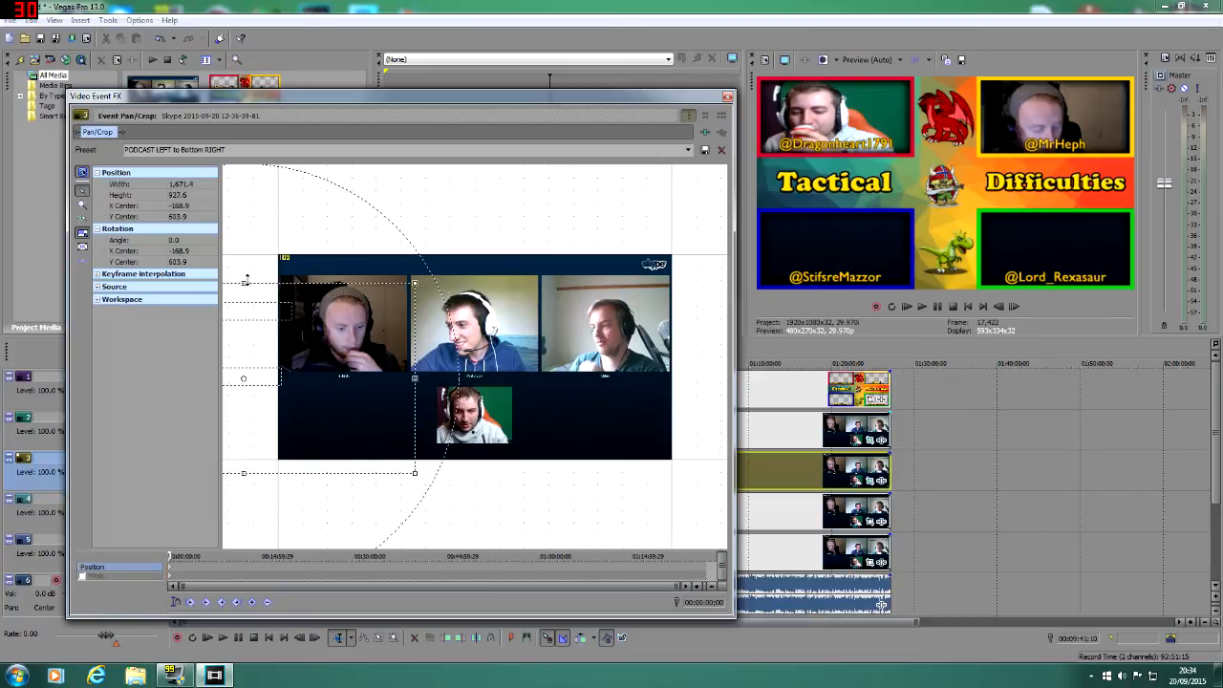
pyautogui.moveTo(244, 282); pyautogui.dragTo(246, 271)
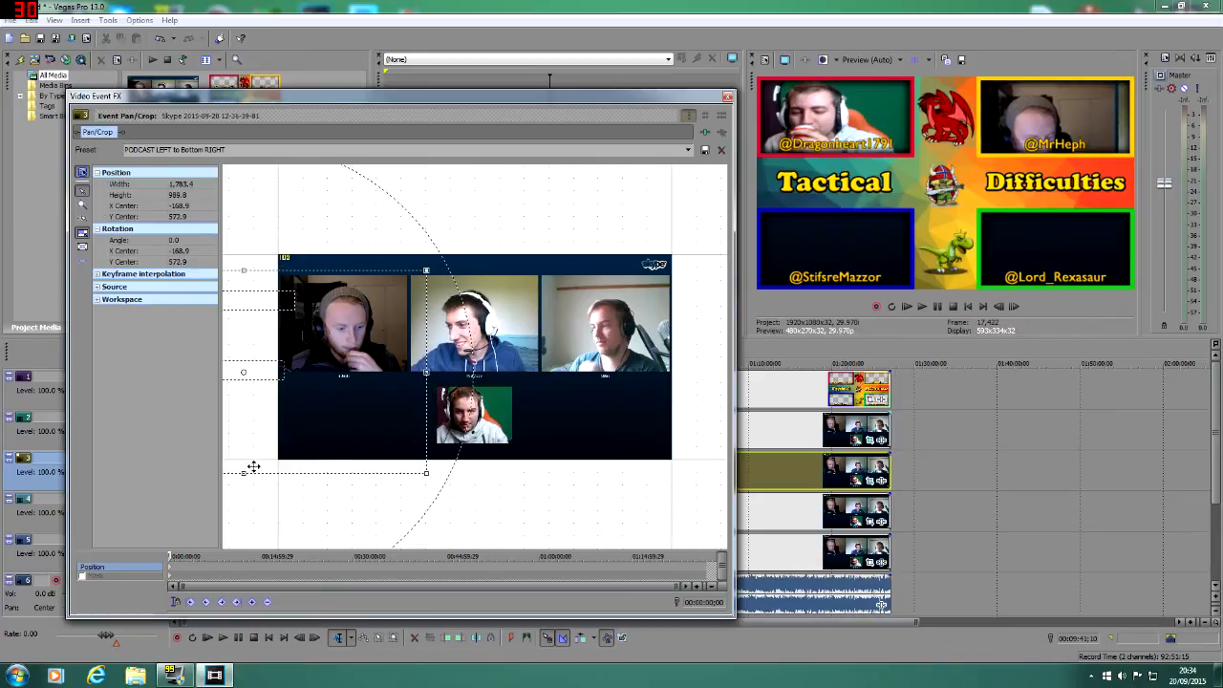
pyautogui.moveTo(244, 474); pyautogui.dragTo(243, 529)
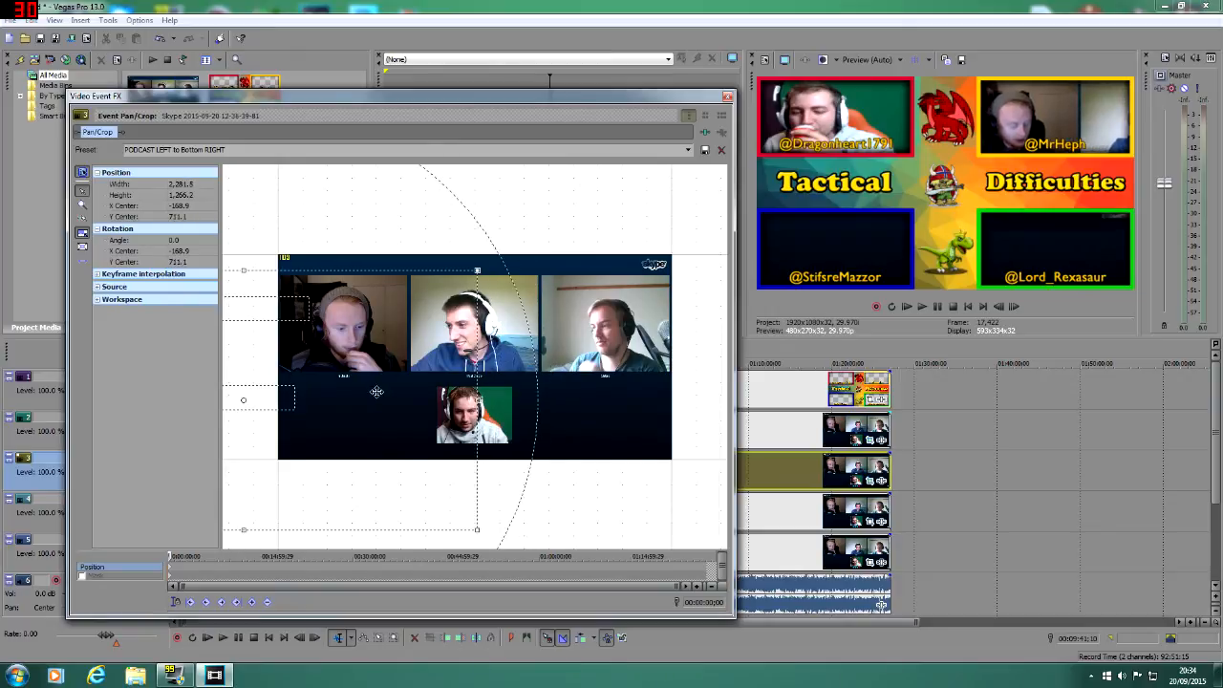
pyautogui.moveTo(381, 391); pyautogui.dragTo(350, 390)
pyautogui.click(688, 150)
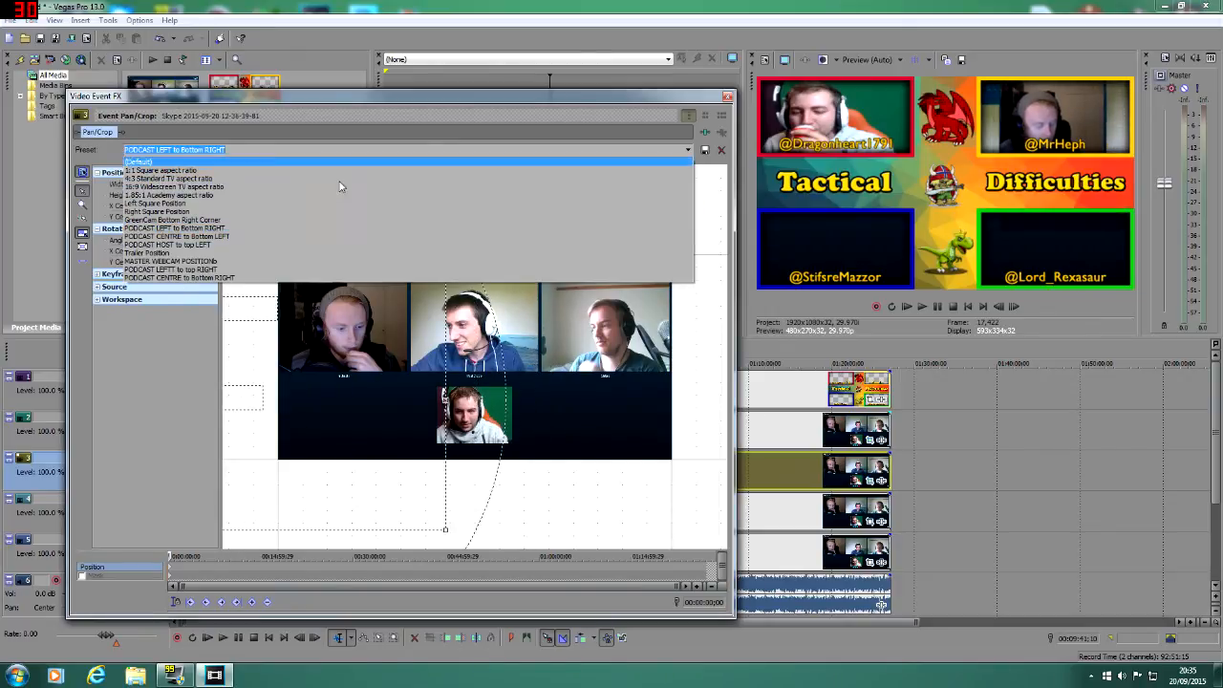
pyautogui.click(215, 237)
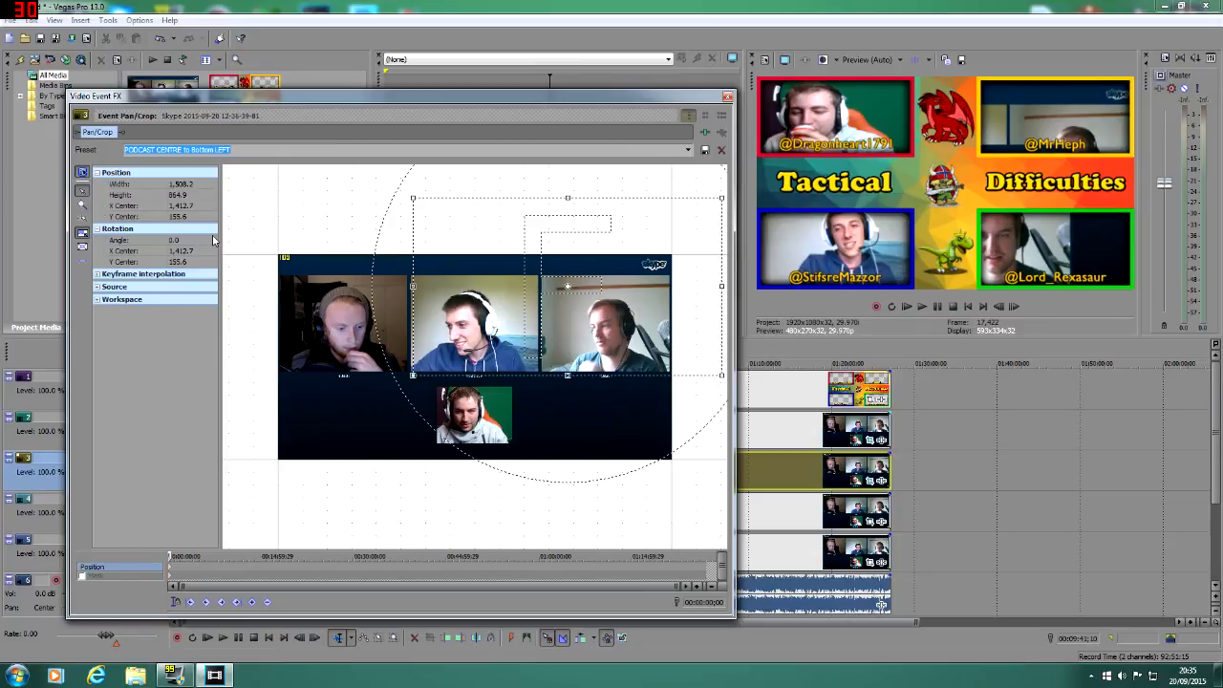
# Step: Apply the preset "PODCAST LEFTT to top RIGHT" to the track 3 event and shift its crop area to an X center of about -159
pyautogui.click(688, 150)
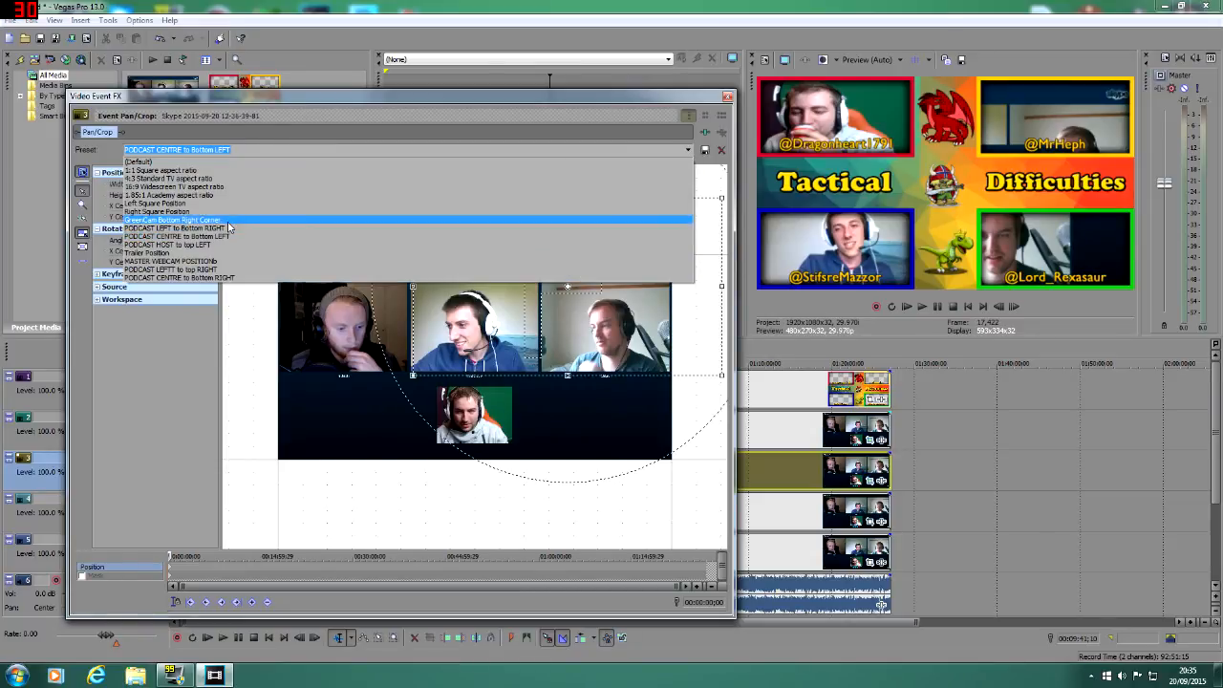
pyautogui.click(203, 271)
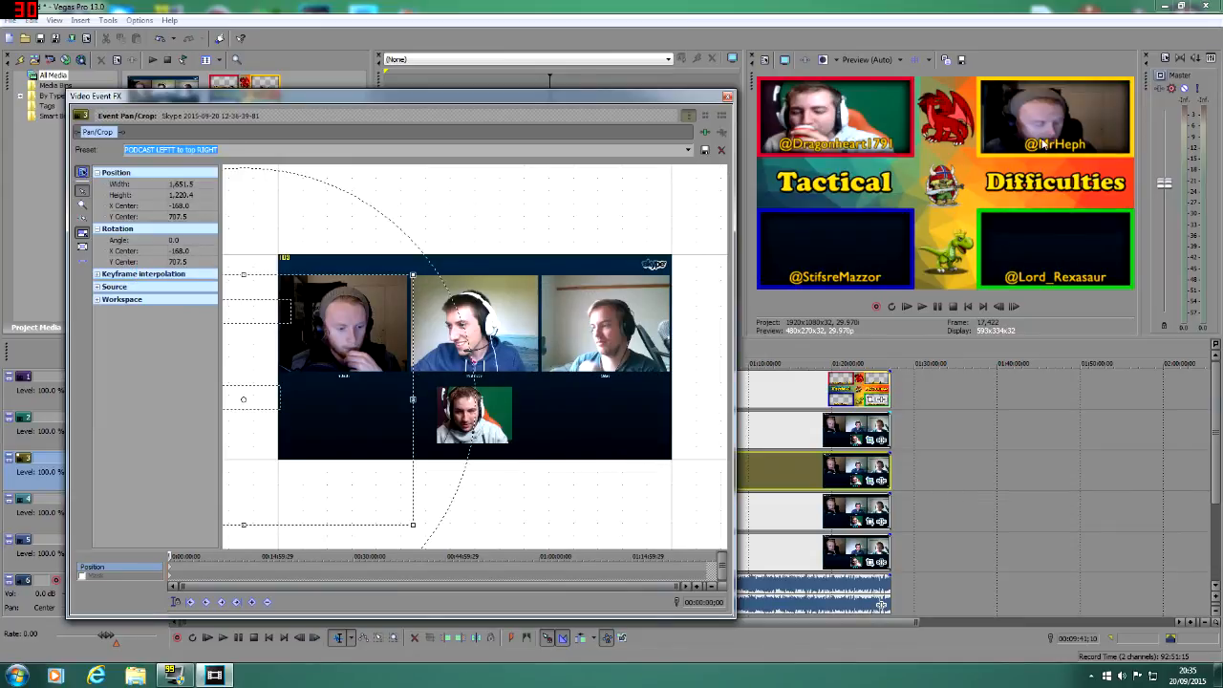
pyautogui.moveTo(356, 338); pyautogui.dragTo(354, 338)
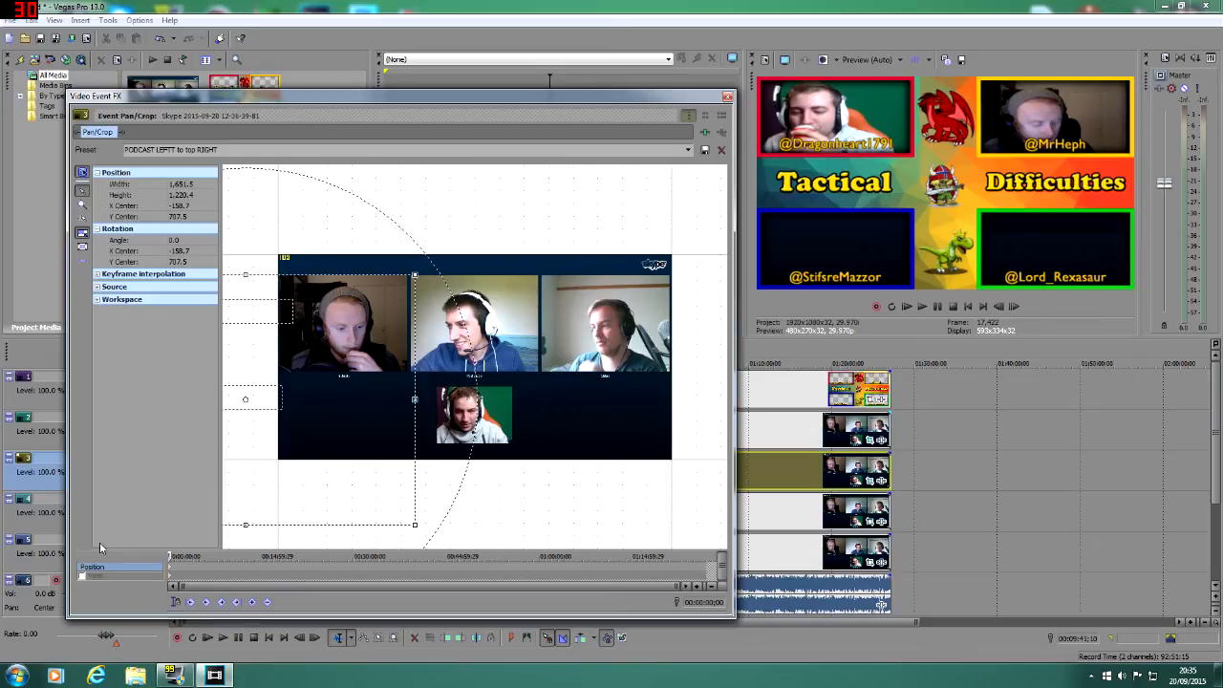
# Step: Enable the mask on the track 3 event and draw a closed four-point path around the left webcam
pyautogui.click(82, 577)
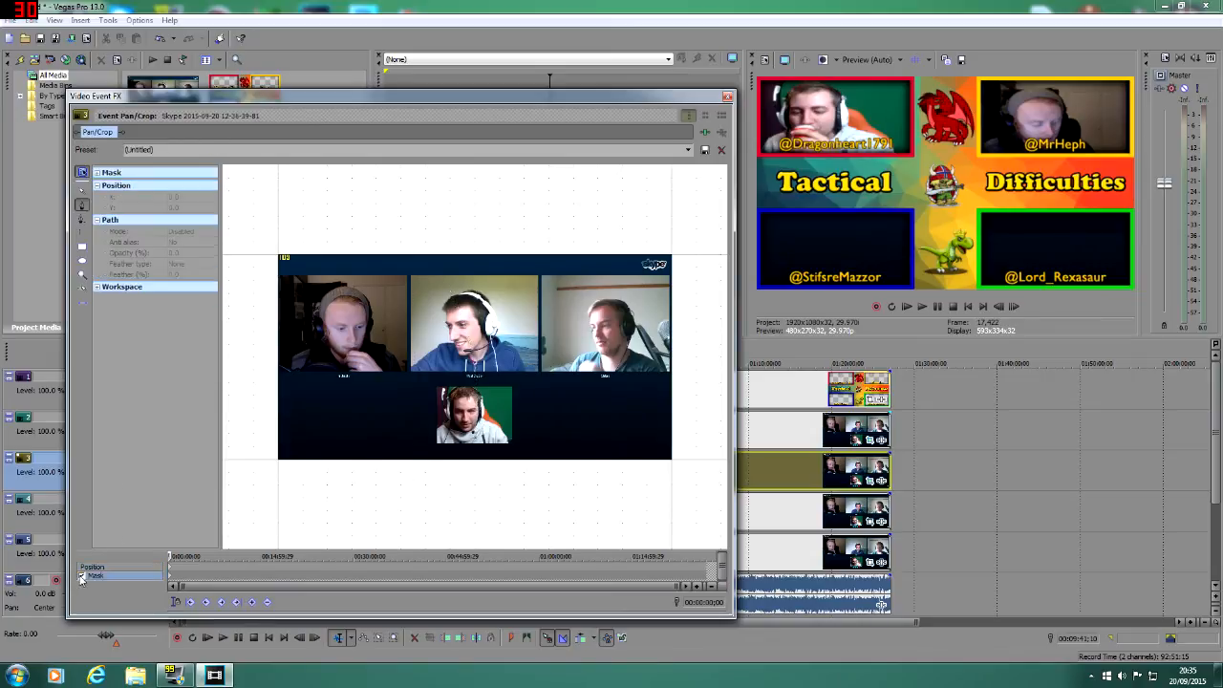
pyautogui.click(84, 204)
pyautogui.click(409, 271)
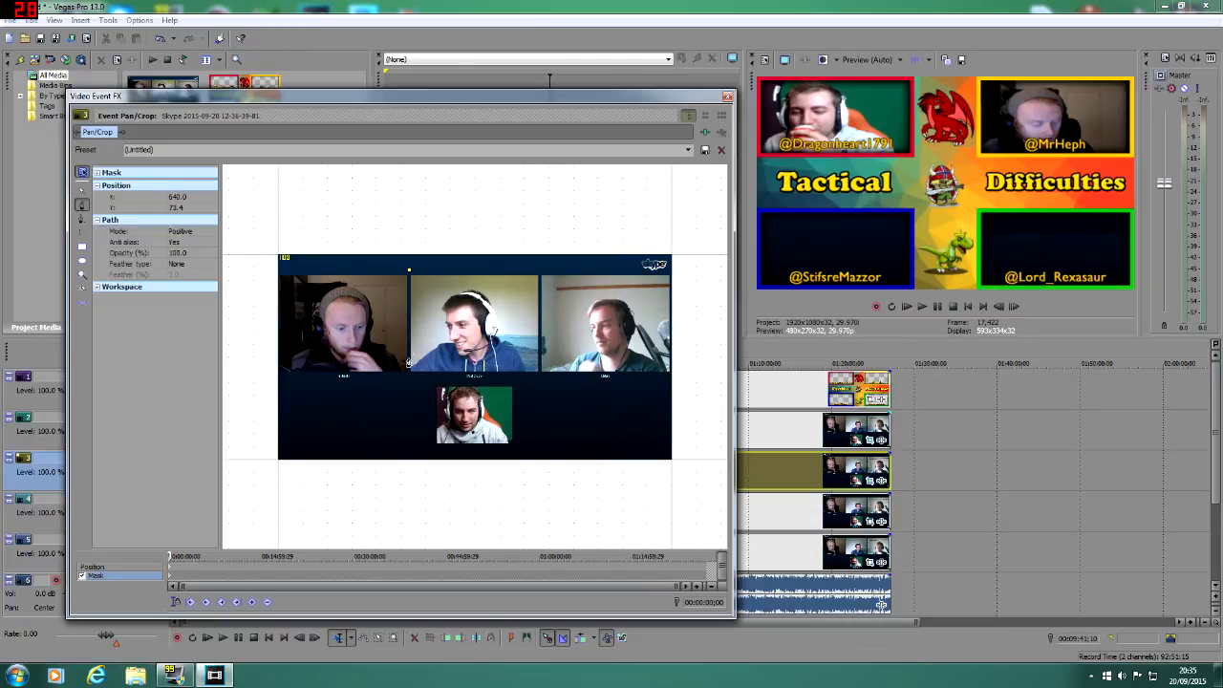
pyautogui.click(408, 375)
pyautogui.click(409, 272)
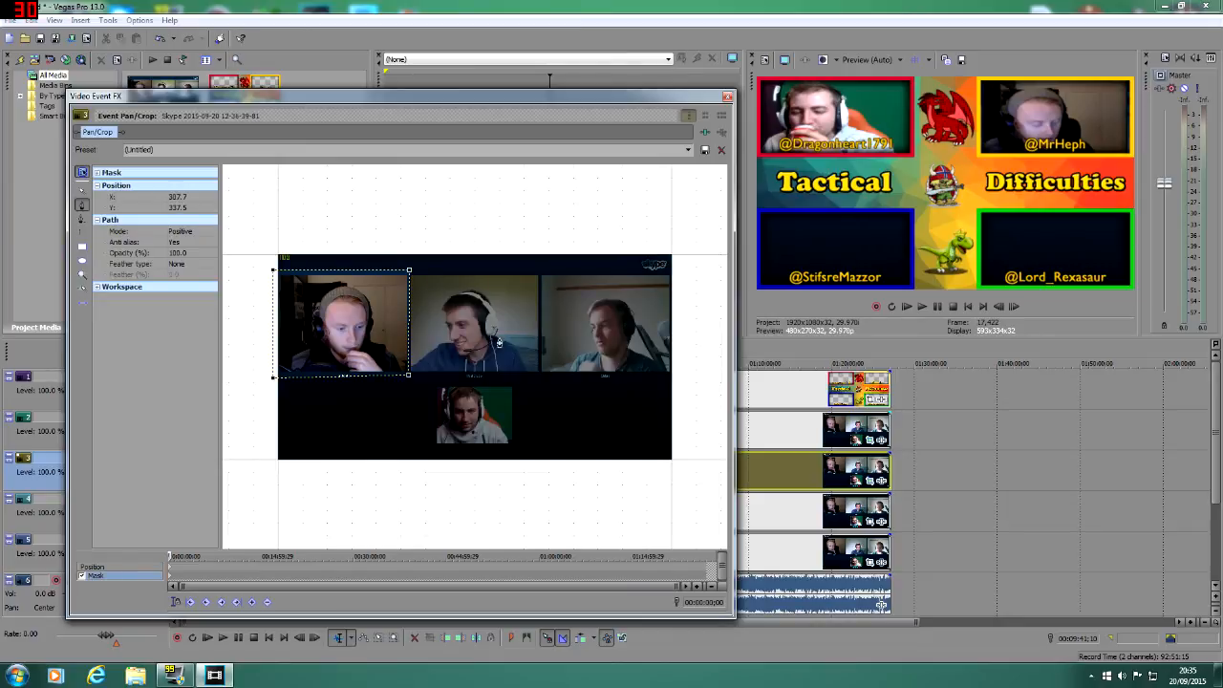
# Step: Try the Negative mode on the left webcam's mask path, then return it to Positive
pyautogui.click(187, 231)
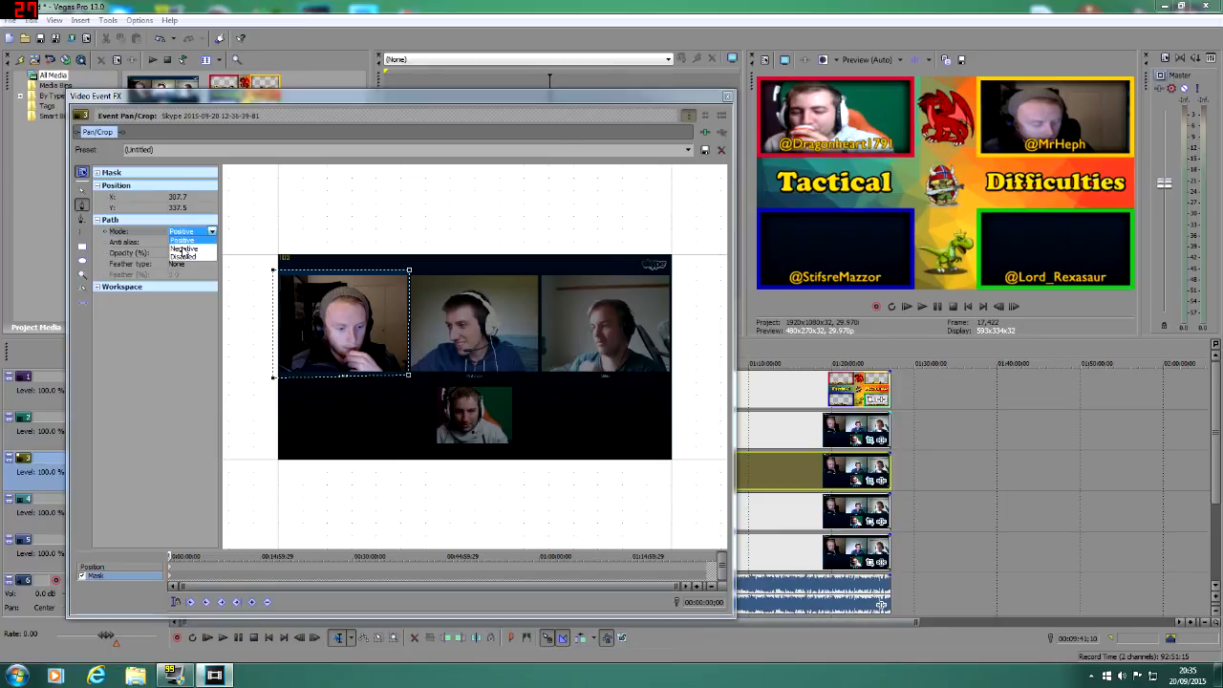
pyautogui.click(183, 252)
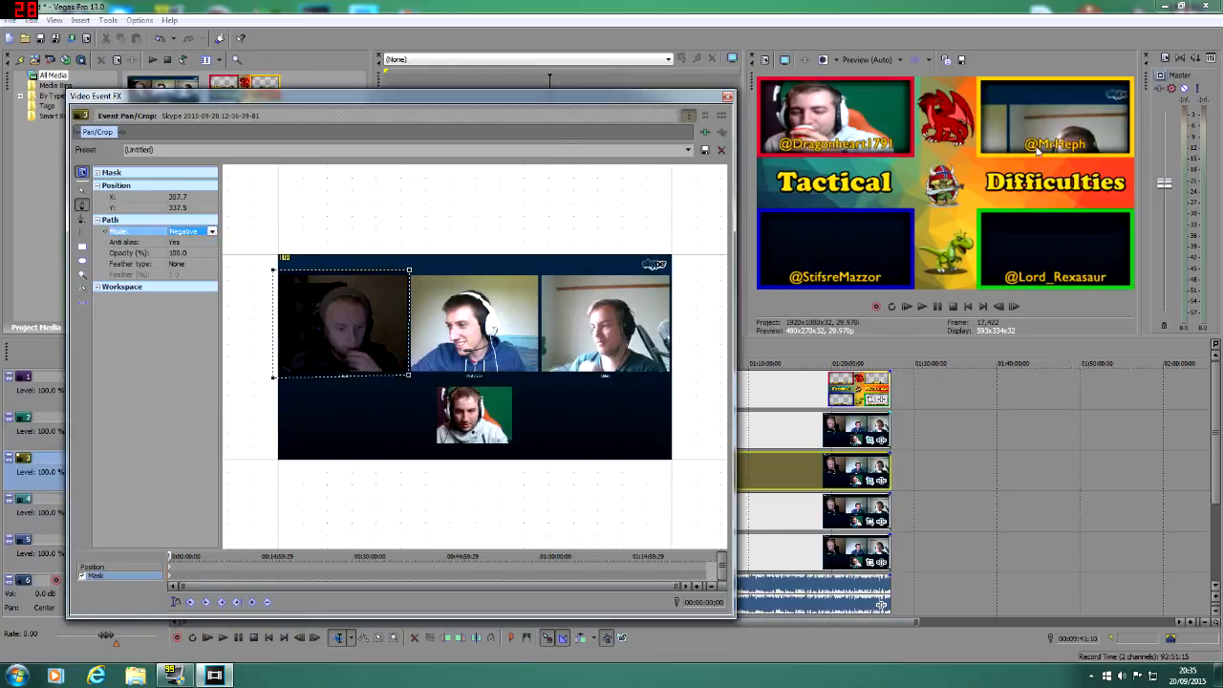
pyautogui.click(191, 231)
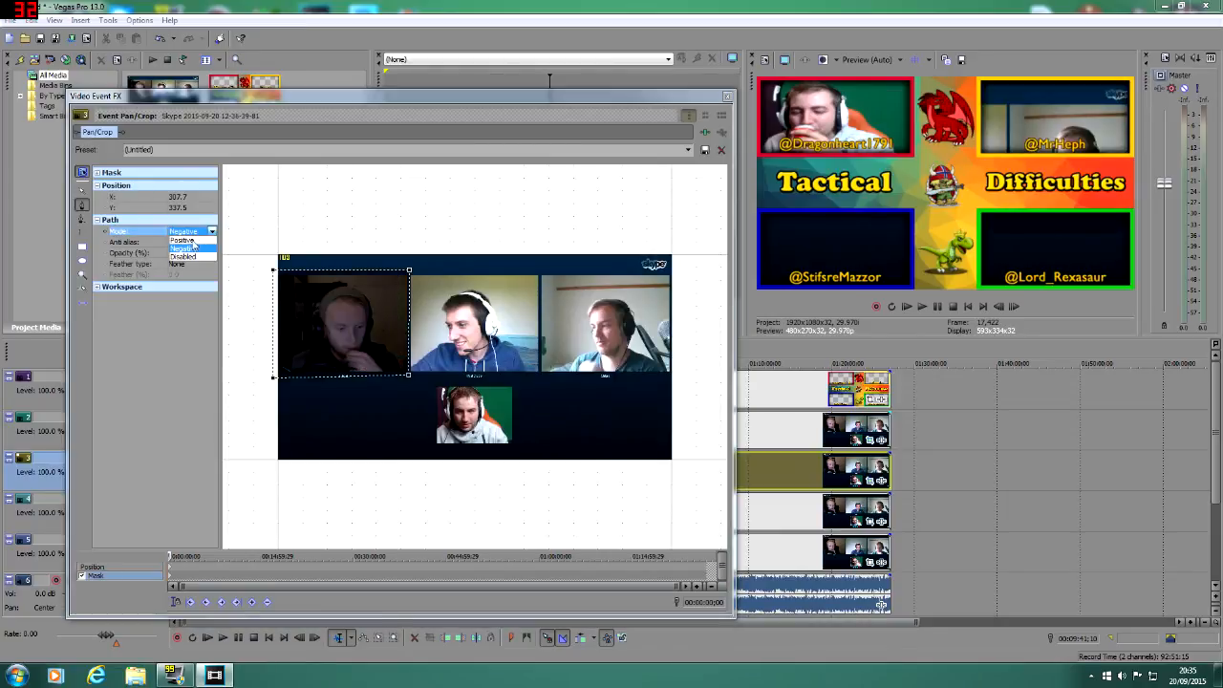
pyautogui.click(182, 242)
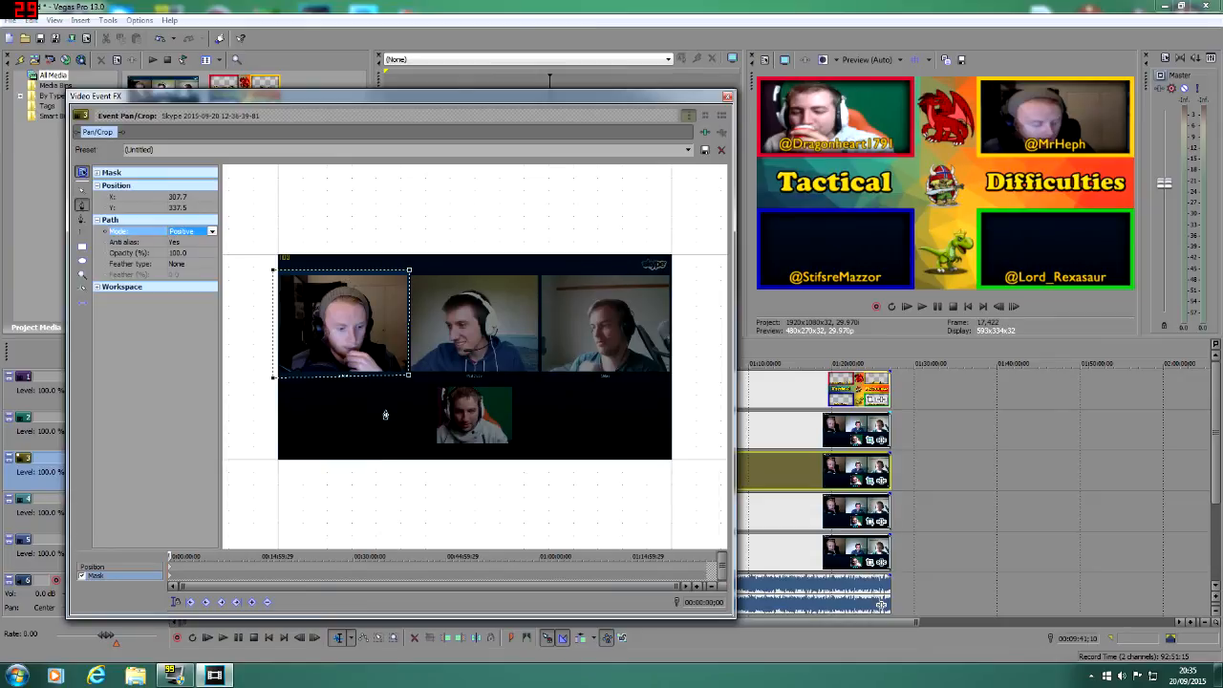
# Step: Close the pan/crop window and turn off Maintain Aspect Ratio for the track 4 video event
pyautogui.click(727, 96)
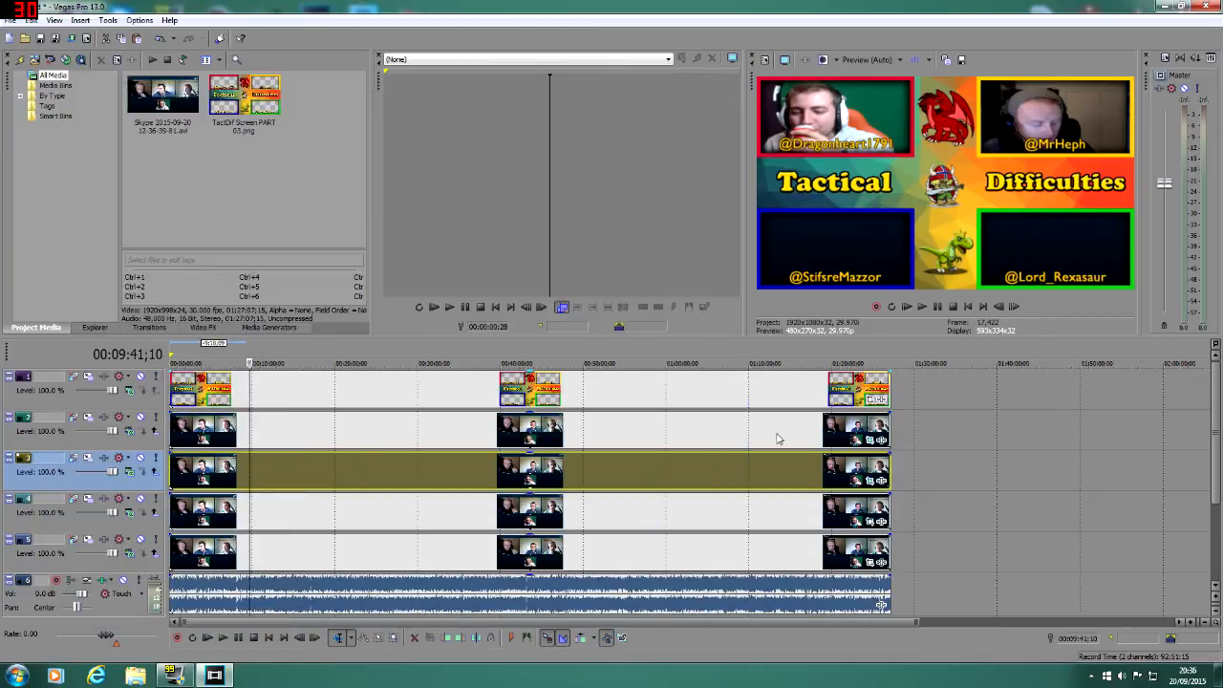
pyautogui.click(260, 516)
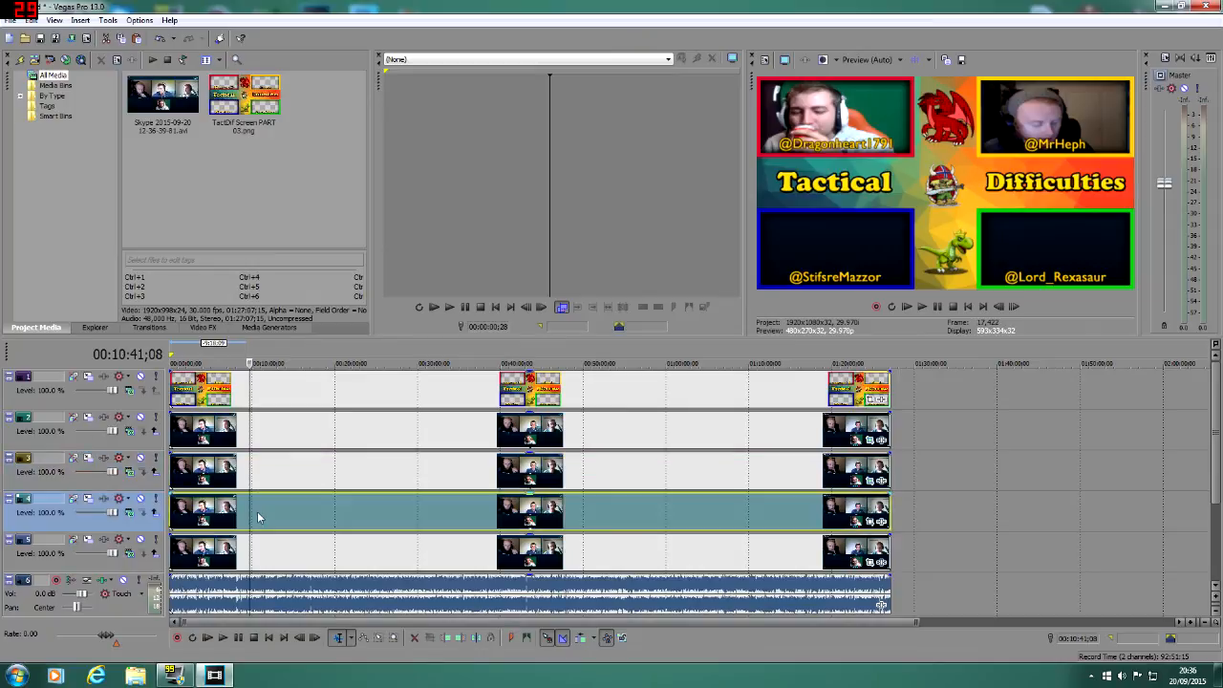
pyautogui.rightClick(823, 516)
pyautogui.moveTo(992, 398)
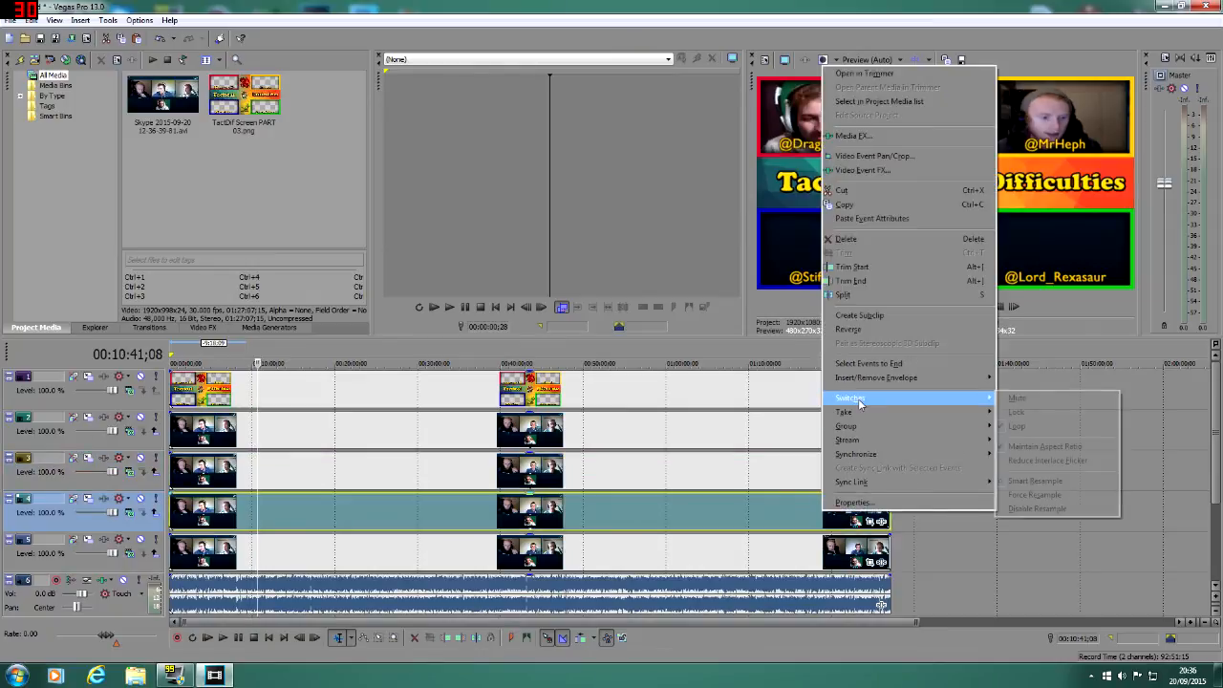
pyautogui.click(1016, 449)
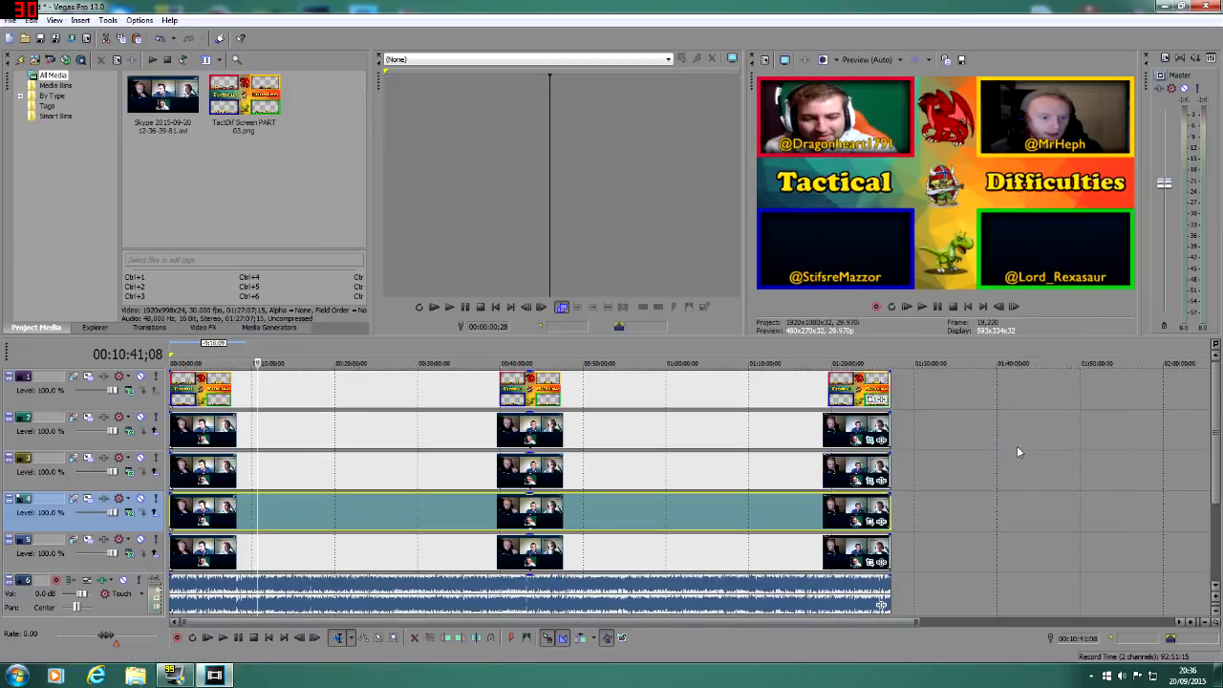
# Step: Apply the pan/crop preset "PODCAST LEFT to Bottom RIGHT" to the track 4 event and shift its crop area to an X center of about 556
pyautogui.click(871, 522)
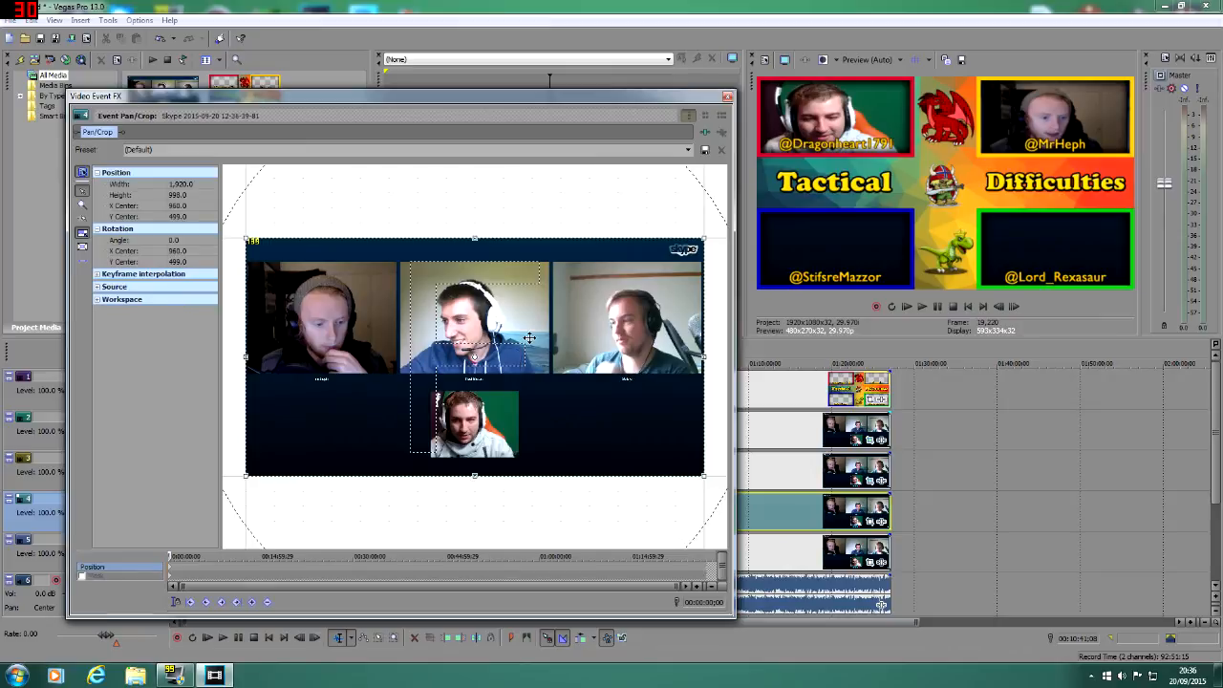
pyautogui.moveTo(529, 337); pyautogui.dragTo(456, 328)
pyautogui.click(688, 150)
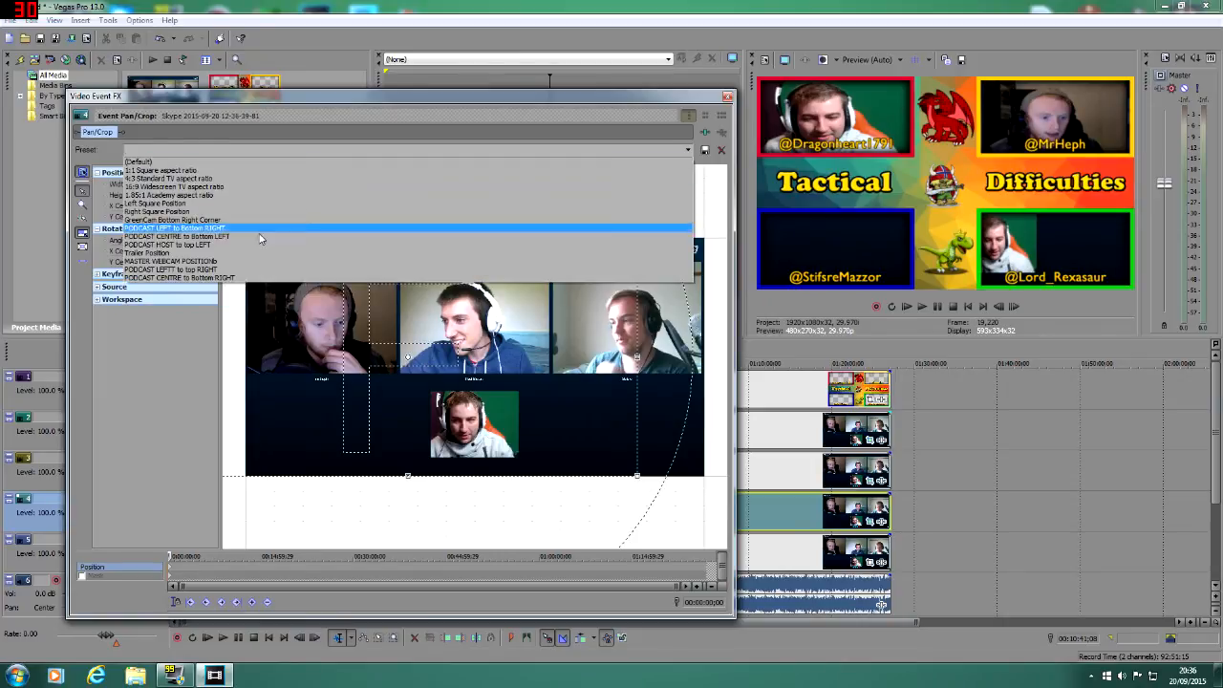
pyautogui.click(230, 229)
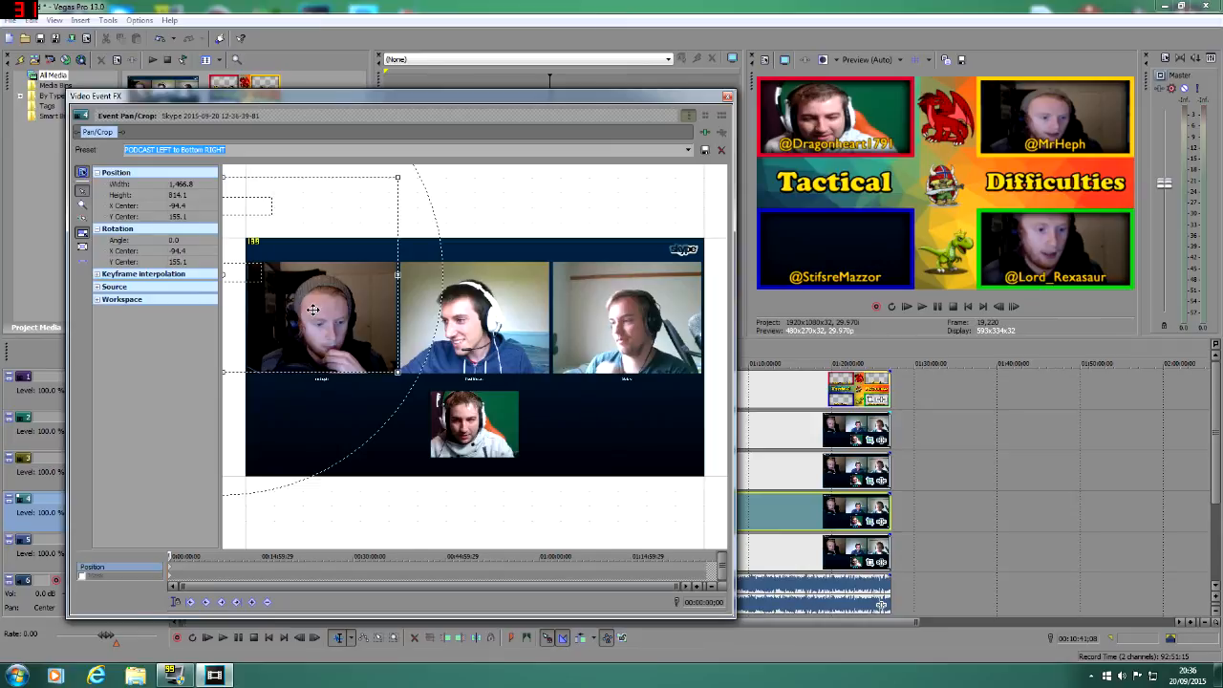
pyautogui.moveTo(314, 307); pyautogui.dragTo(466, 317)
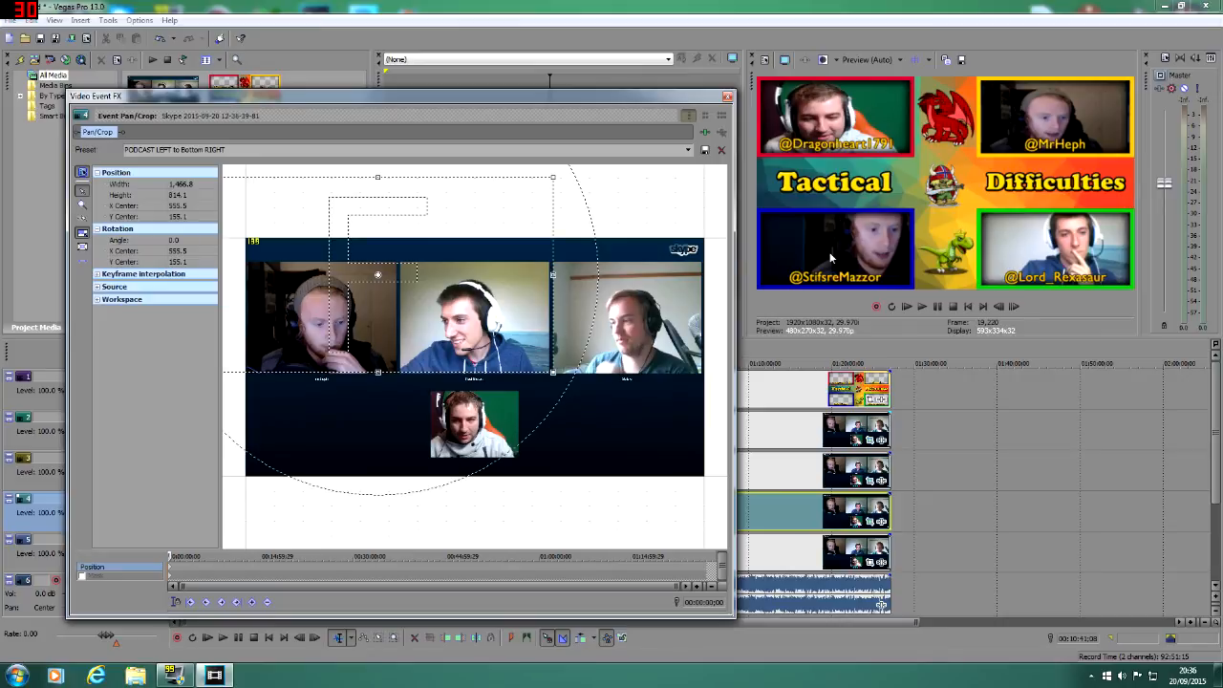
# Step: Enable the mask on the track 4 event, draw a closed four-point path around the centre webcam, and close the pan/crop window
pyautogui.click(82, 577)
pyautogui.click(85, 207)
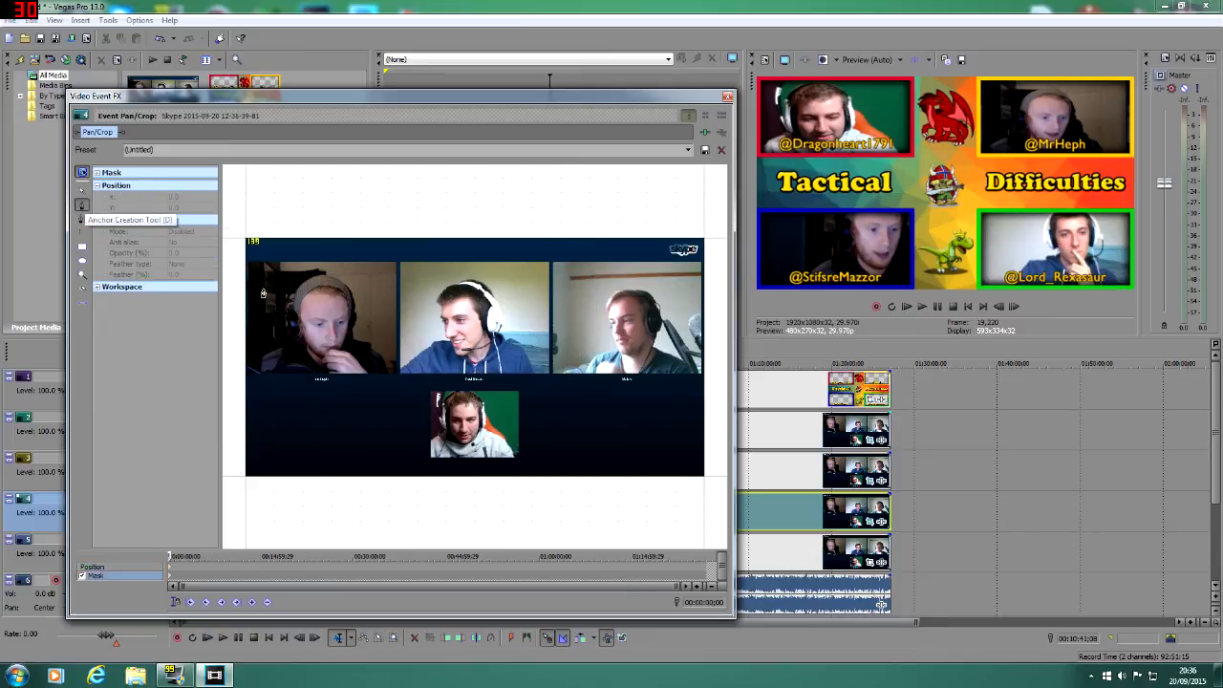
pyautogui.click(400, 380)
pyautogui.click(553, 379)
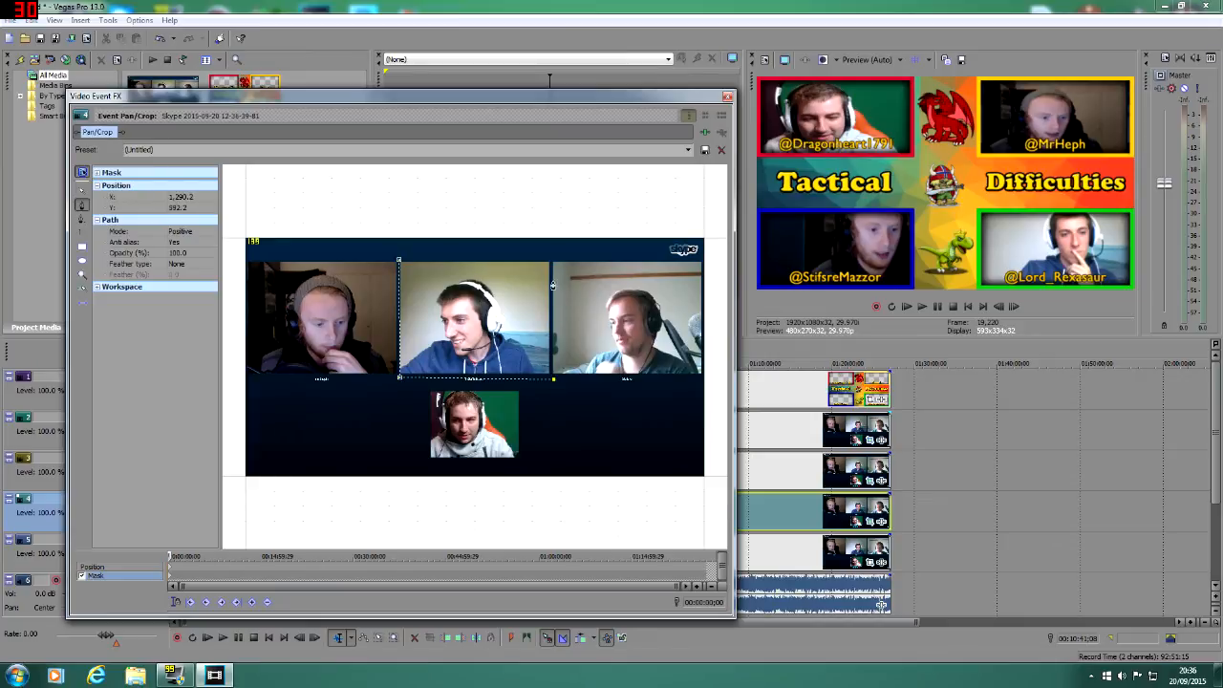
pyautogui.click(552, 257)
pyautogui.click(399, 260)
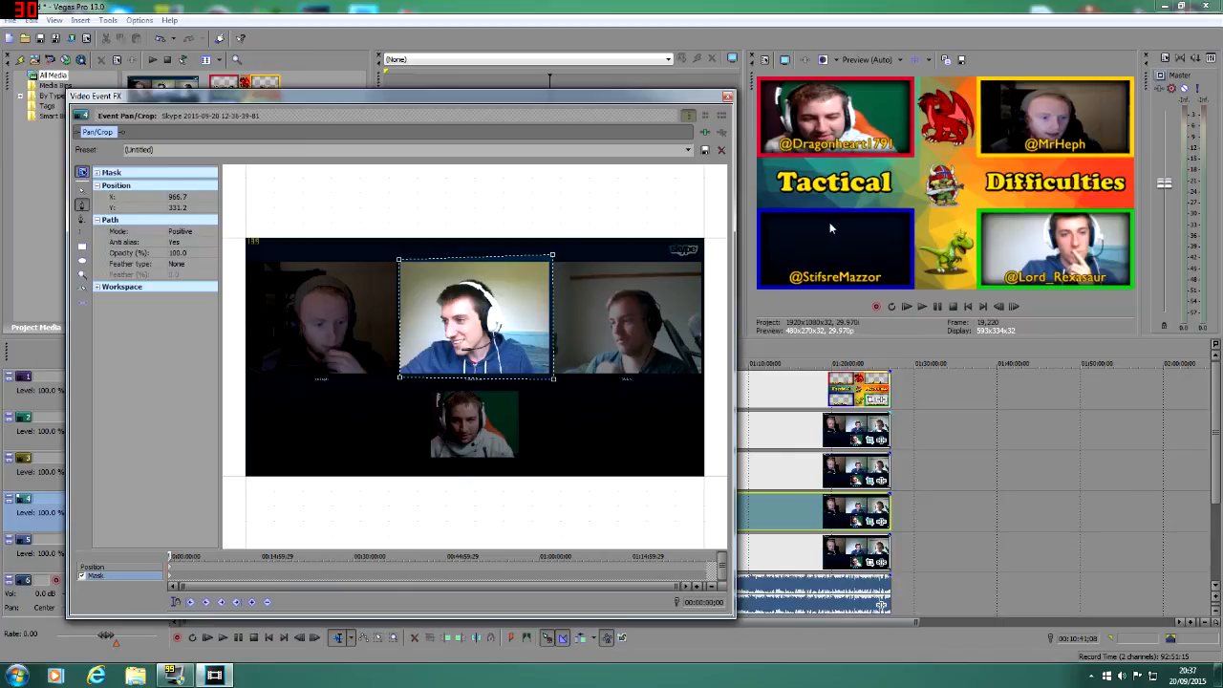
pyautogui.click(727, 96)
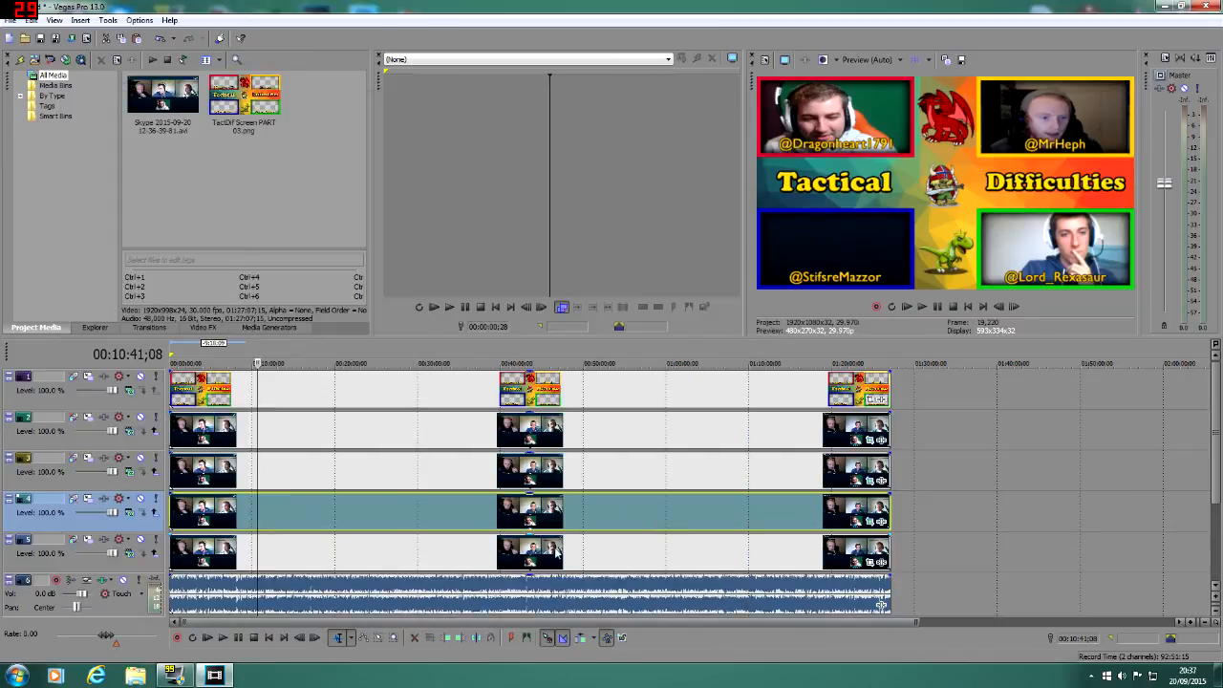
# Step: Apply the pan/crop preset "PODCAST LEFTT to top RIGHT" to the track 5 event and shift its crop area to an X center of about 1,648
pyautogui.click(558, 552)
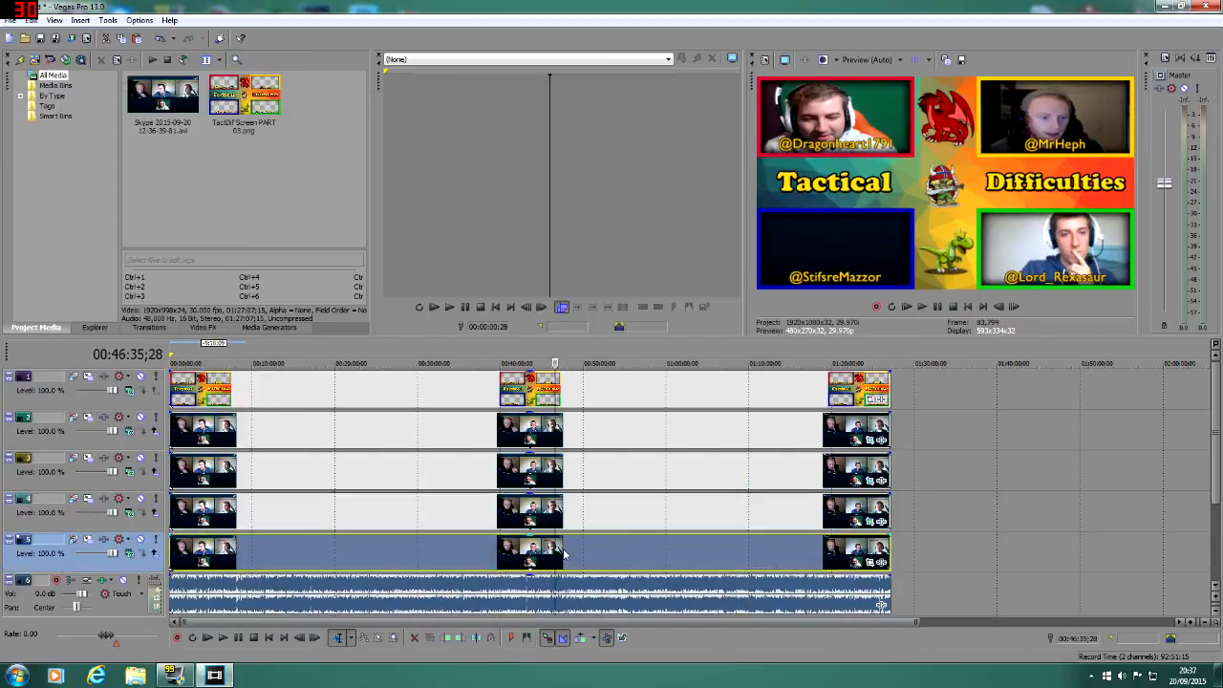
pyautogui.click(870, 562)
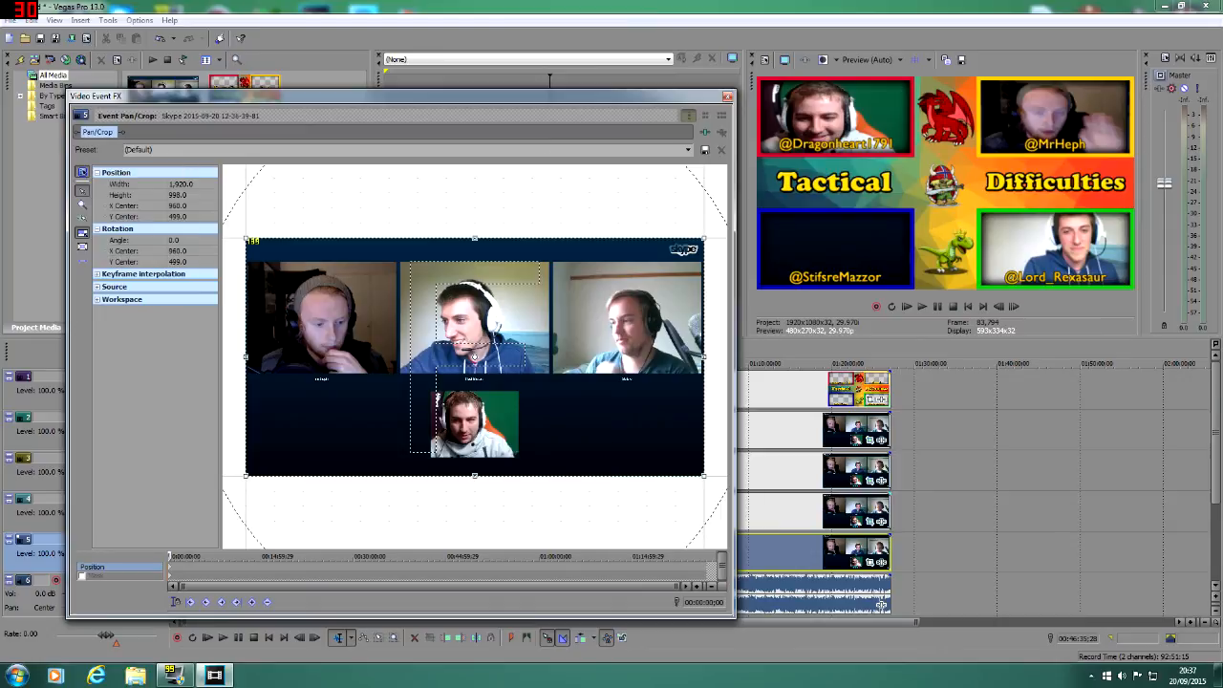
pyautogui.click(688, 150)
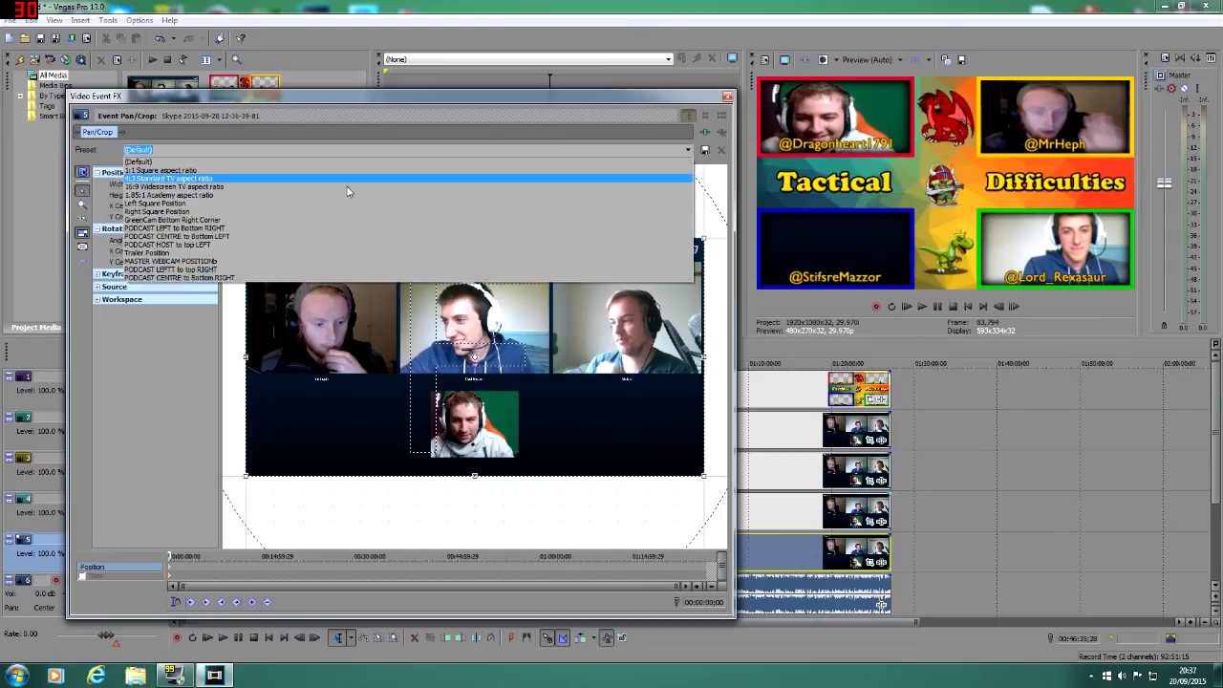
pyautogui.click(195, 271)
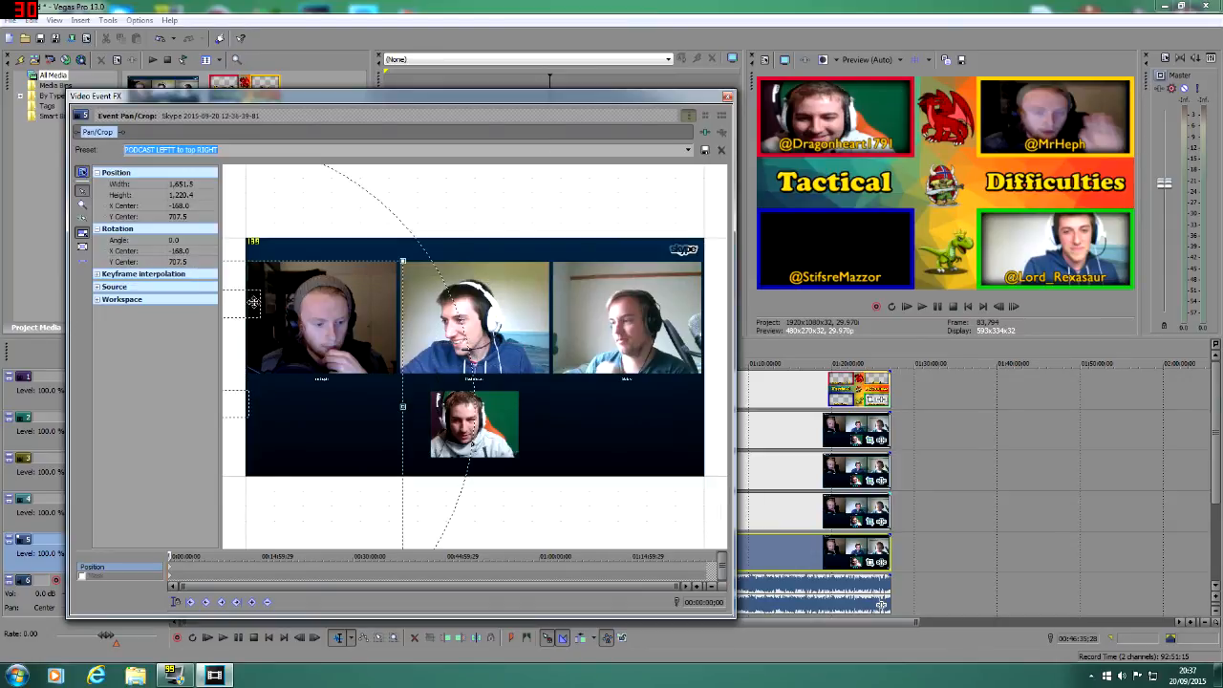
pyautogui.moveTo(253, 302); pyautogui.dragTo(639, 340)
pyautogui.moveTo(549, 345); pyautogui.dragTo(663, 346)
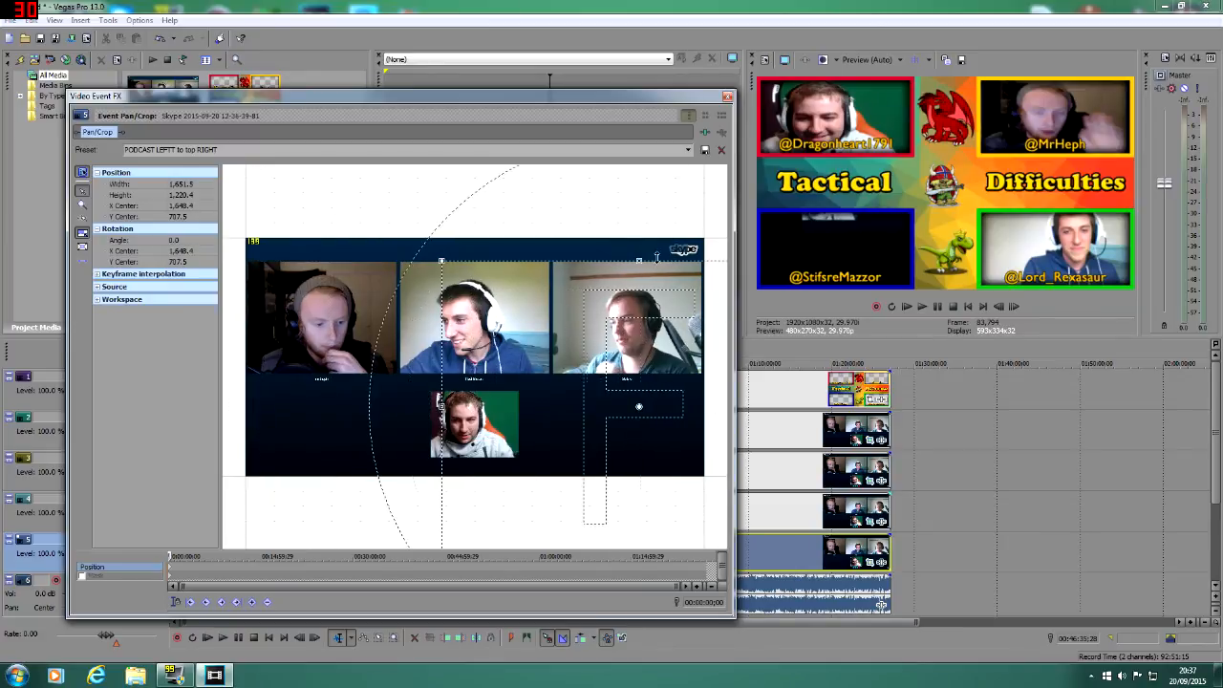
# Step: Close the pan/crop window and turn off Maintain Aspect Ratio for the track 5 video event
pyautogui.click(727, 99)
pyautogui.rightClick(826, 554)
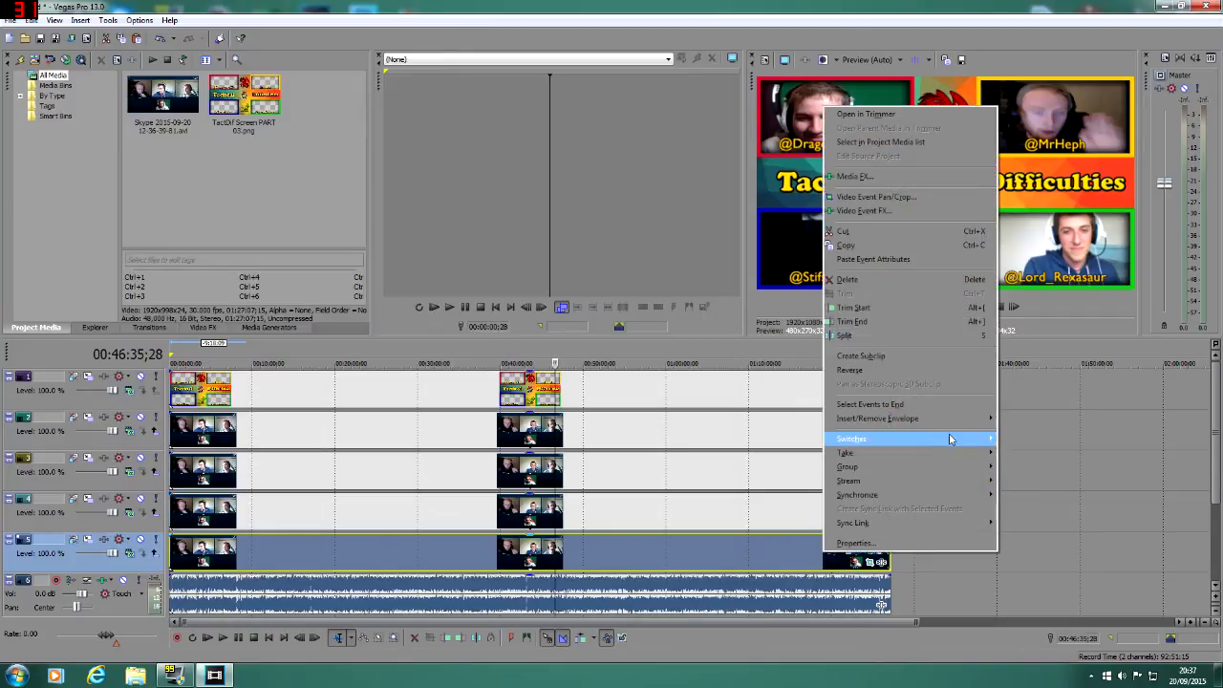
pyautogui.moveTo(949, 437)
pyautogui.click(1049, 488)
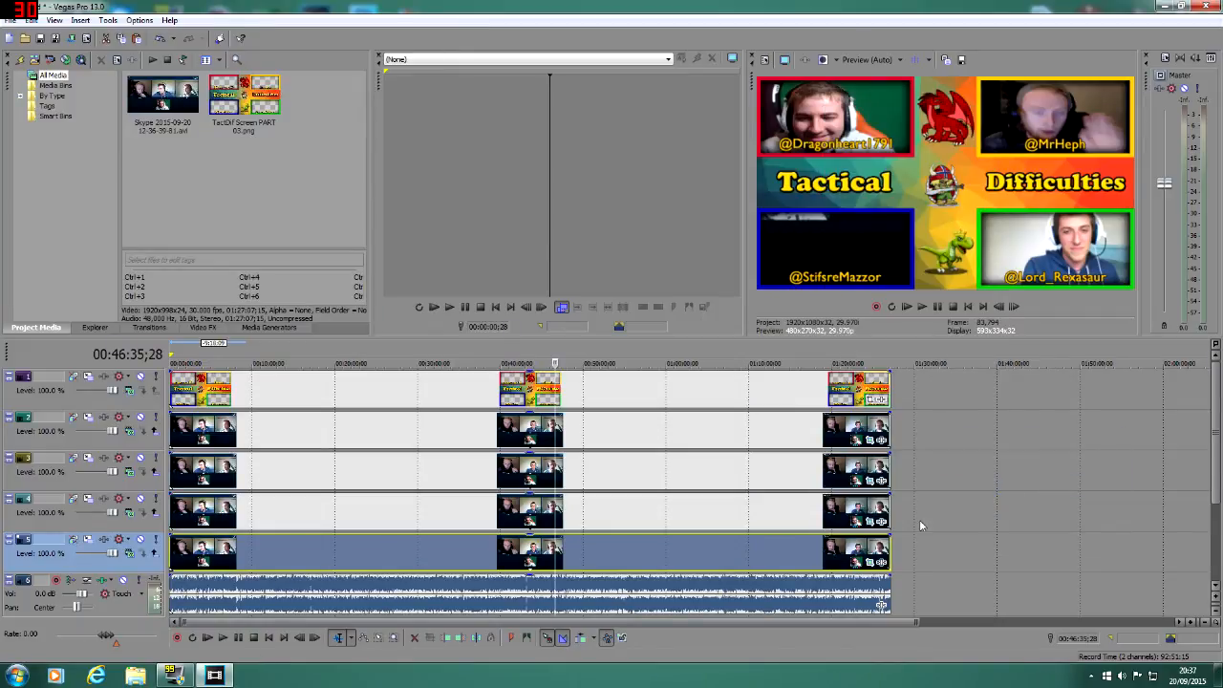
# Step: Reapply the pan/crop preset "PODCAST LEFTT to top RIGHT" to the track 5 event
pyautogui.click(871, 562)
pyautogui.moveTo(610, 351); pyautogui.dragTo(511, 352)
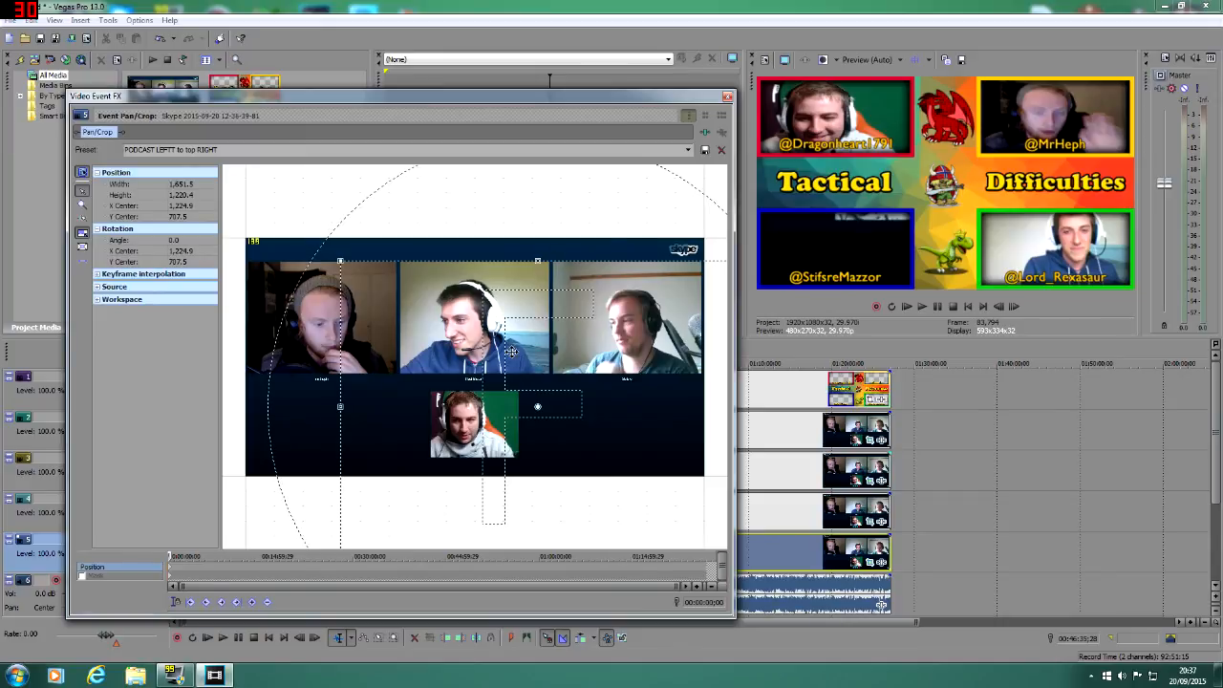
pyautogui.click(688, 150)
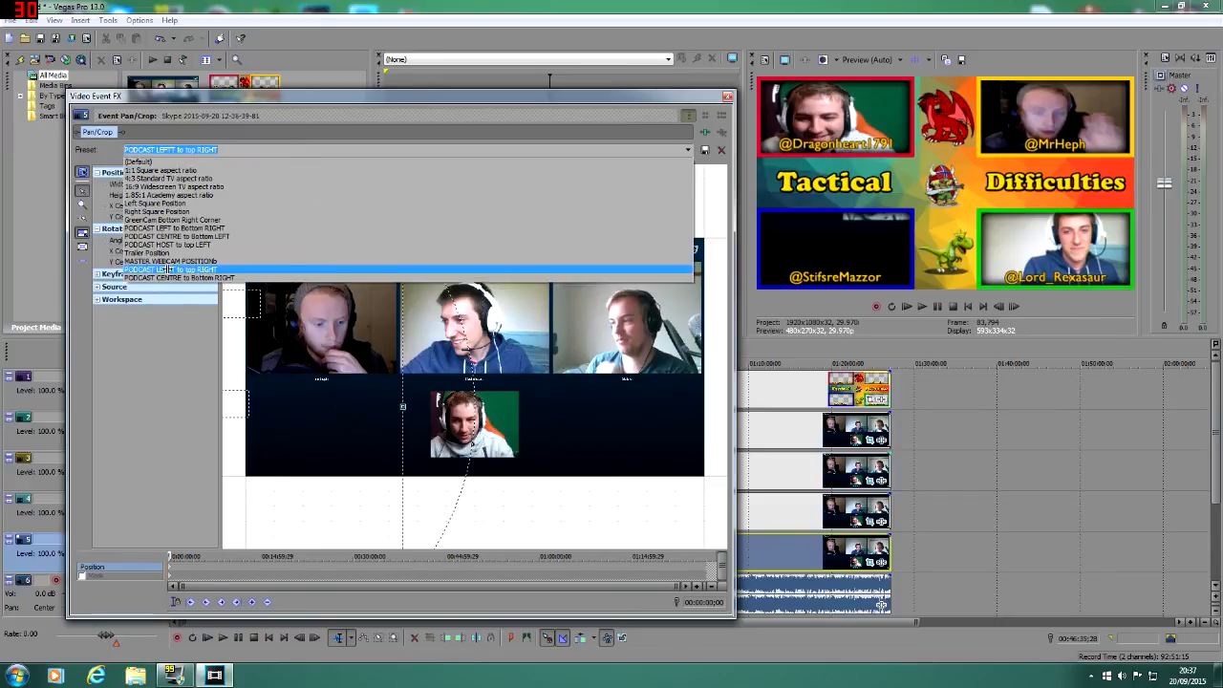
pyautogui.click(168, 270)
# Step: Shift the track 5 event's crop area and resize it to about 1,317 by 973, centred at about X 506, Y 119
pyautogui.moveTo(631, 341); pyautogui.dragTo(510, 340)
pyautogui.moveTo(358, 260); pyautogui.dragTo(212, 97)
pyautogui.scroll(-2, 472, 325)
pyautogui.moveTo(634, 472); pyautogui.dragTo(511, 376)
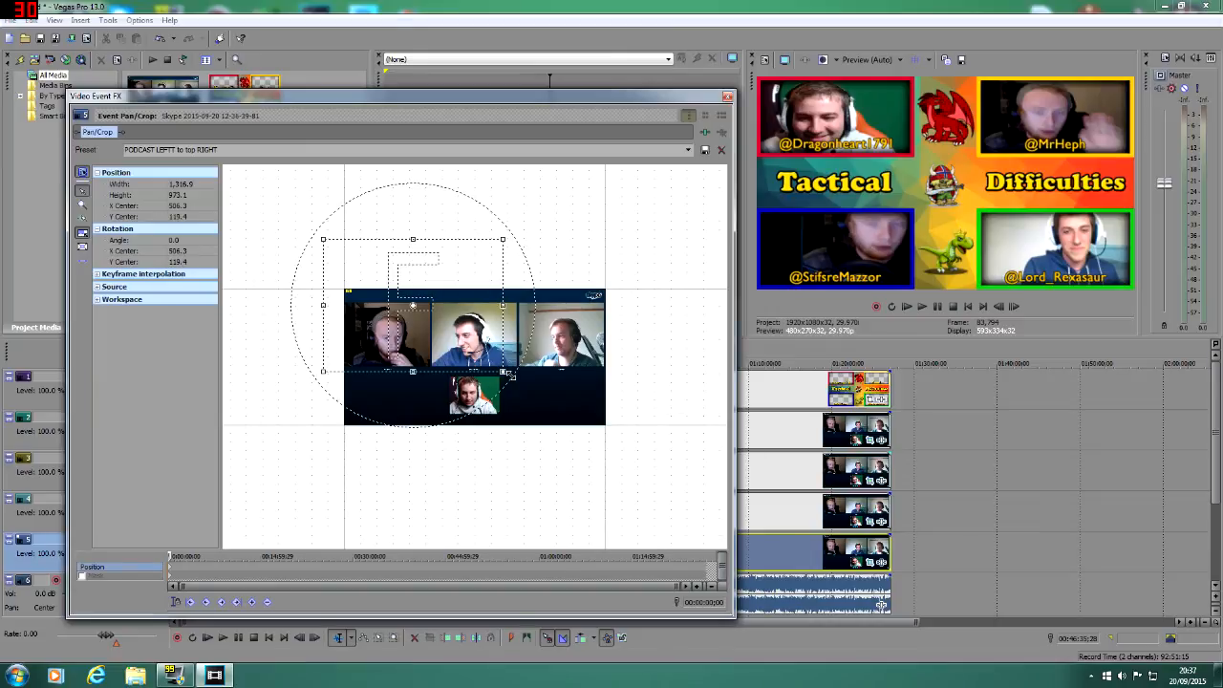
# Step: Move the crop area to the upper-row webcam on the right, enlarge it to about 1,517 by 1,121, and close the pan/crop window
pyautogui.moveTo(425, 335); pyautogui.dragTo(622, 341)
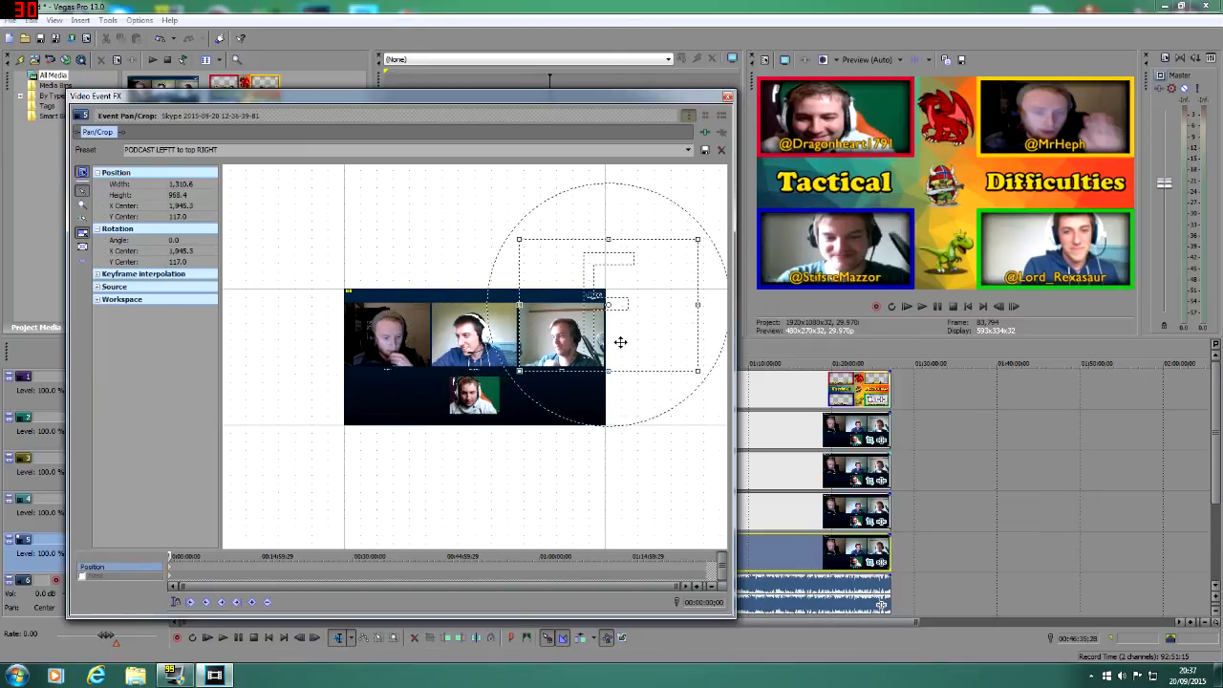
pyautogui.moveTo(697, 239); pyautogui.dragTo(723, 214)
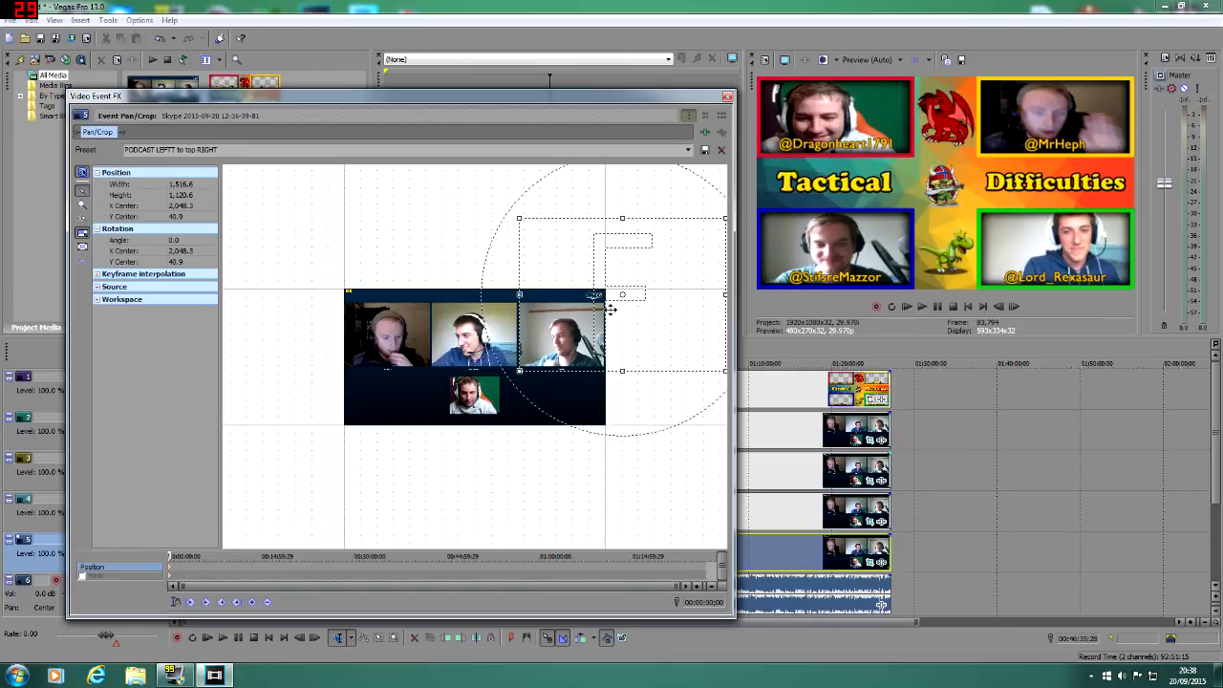
pyautogui.click(727, 97)
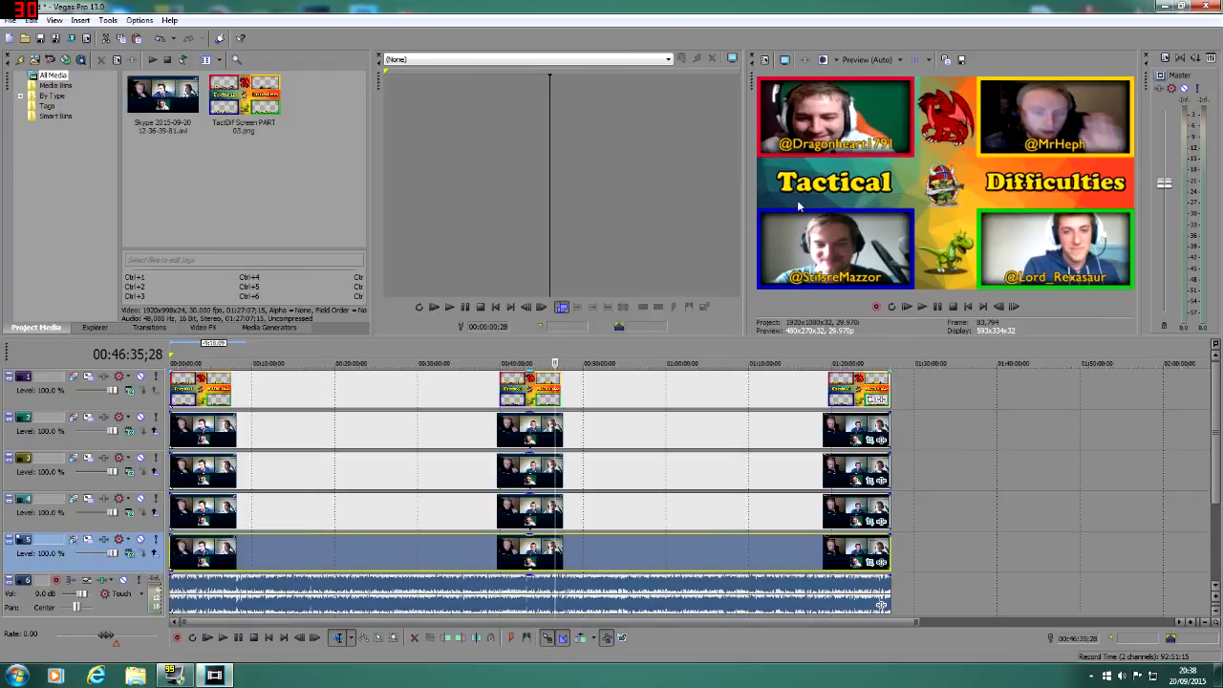
# Step: Enable the mask on the track 5 event, draw a closed four-point path around the right-hand webcam, and close the pan/crop window
pyautogui.click(869, 561)
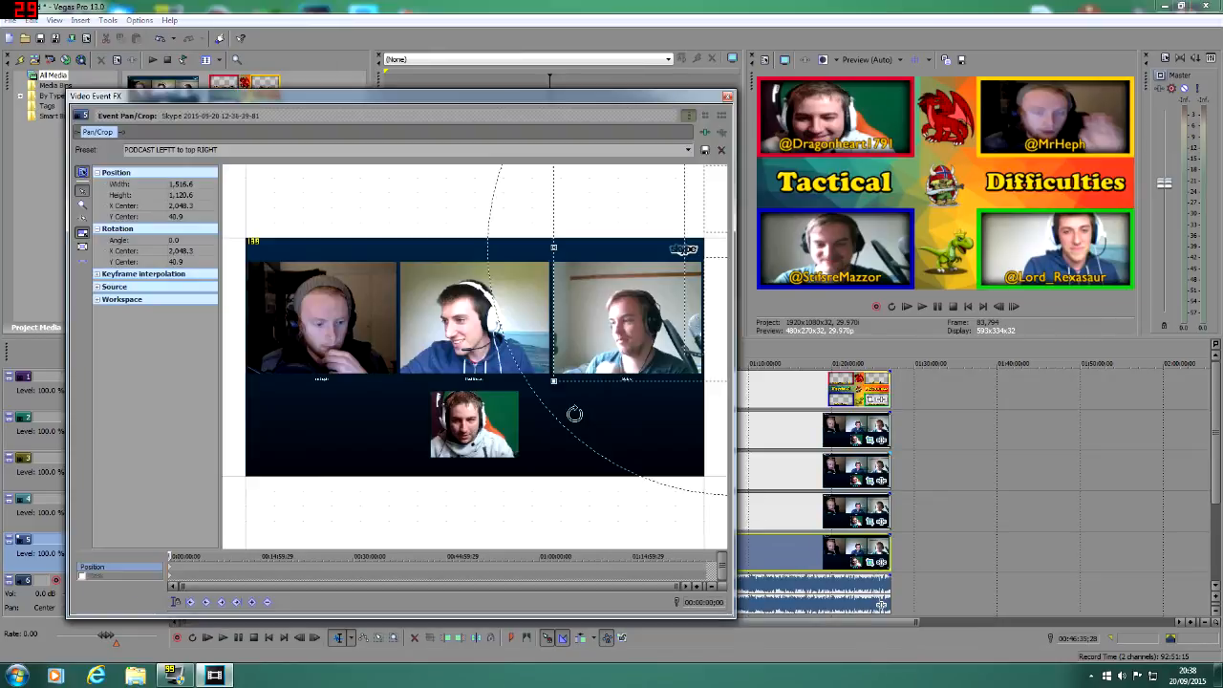
pyautogui.click(82, 577)
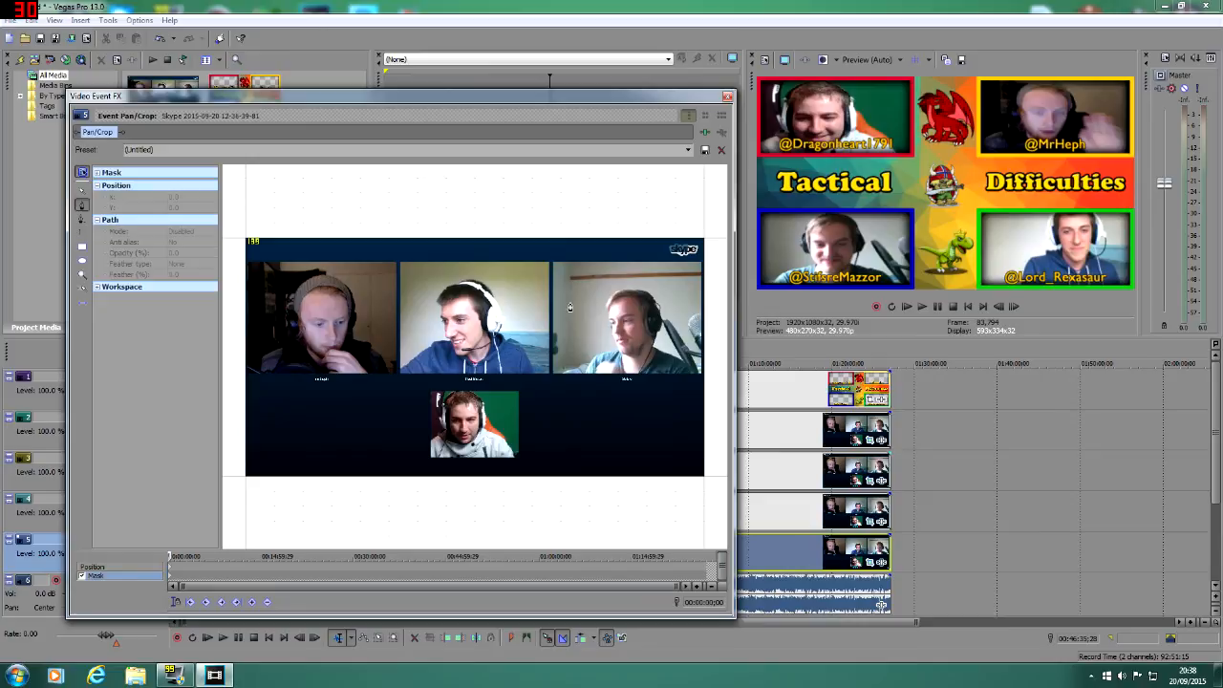
pyautogui.click(552, 260)
pyautogui.click(552, 380)
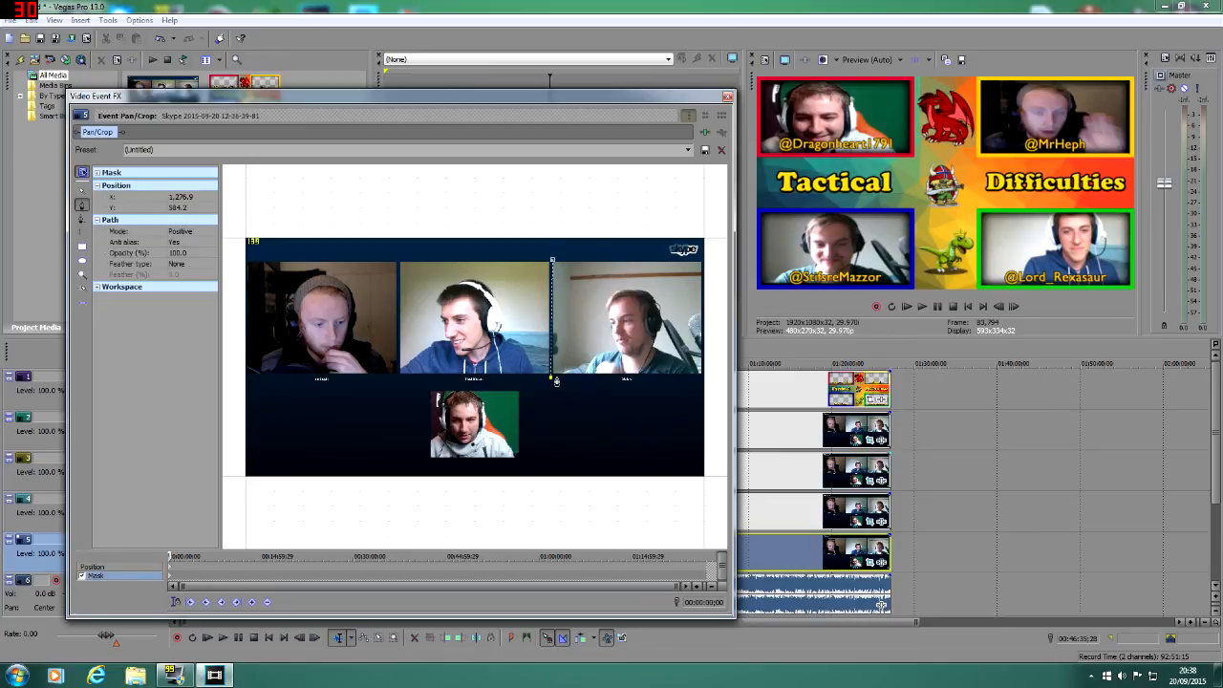
pyautogui.click(708, 380)
pyautogui.click(710, 257)
pyautogui.click(551, 259)
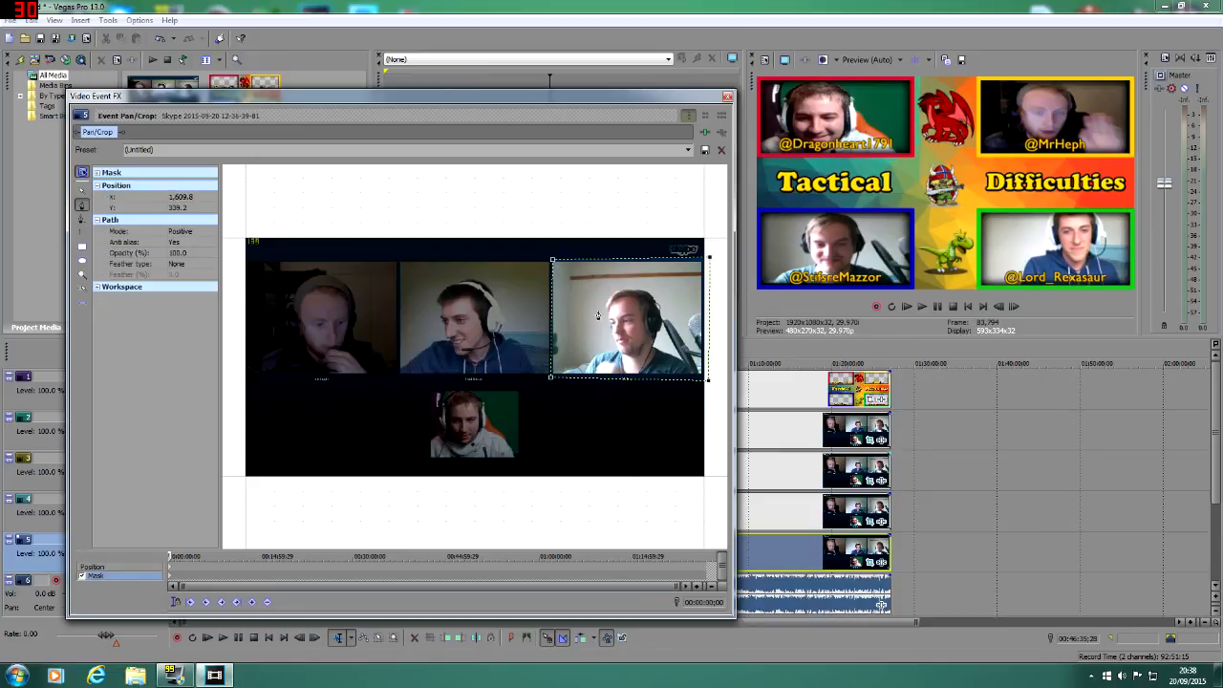
pyautogui.click(727, 97)
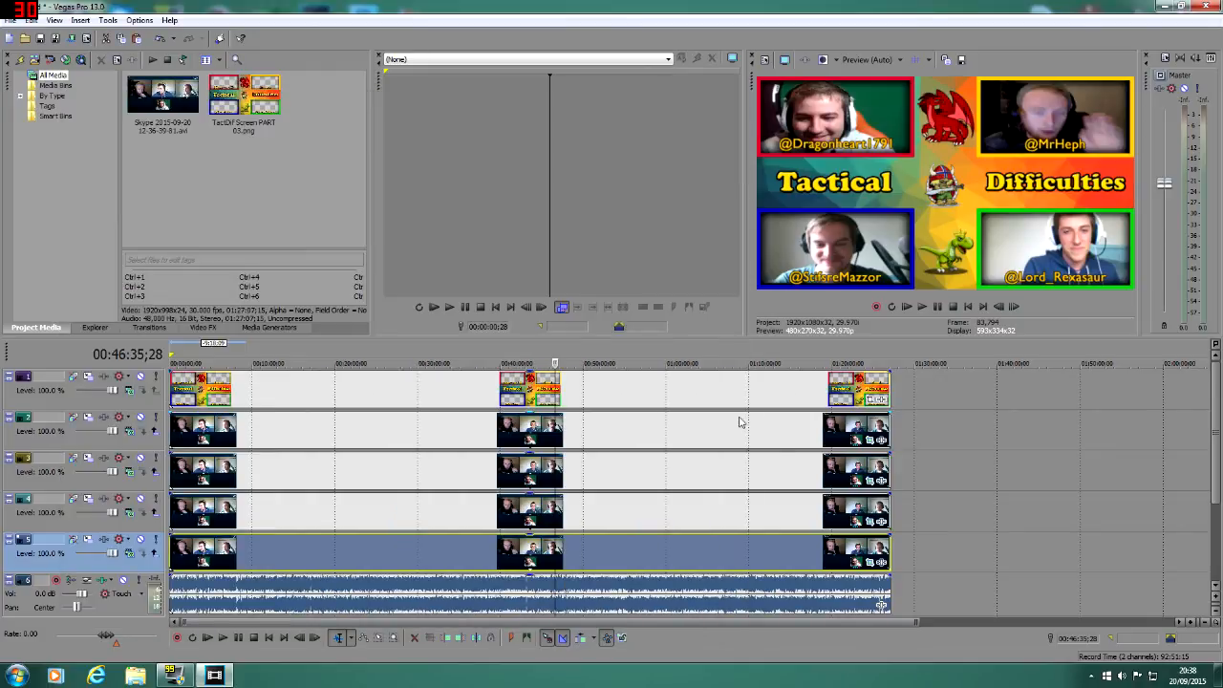
# Step: Move video track 5 up to the second position, directly below the overlay track
pyautogui.click(155, 506)
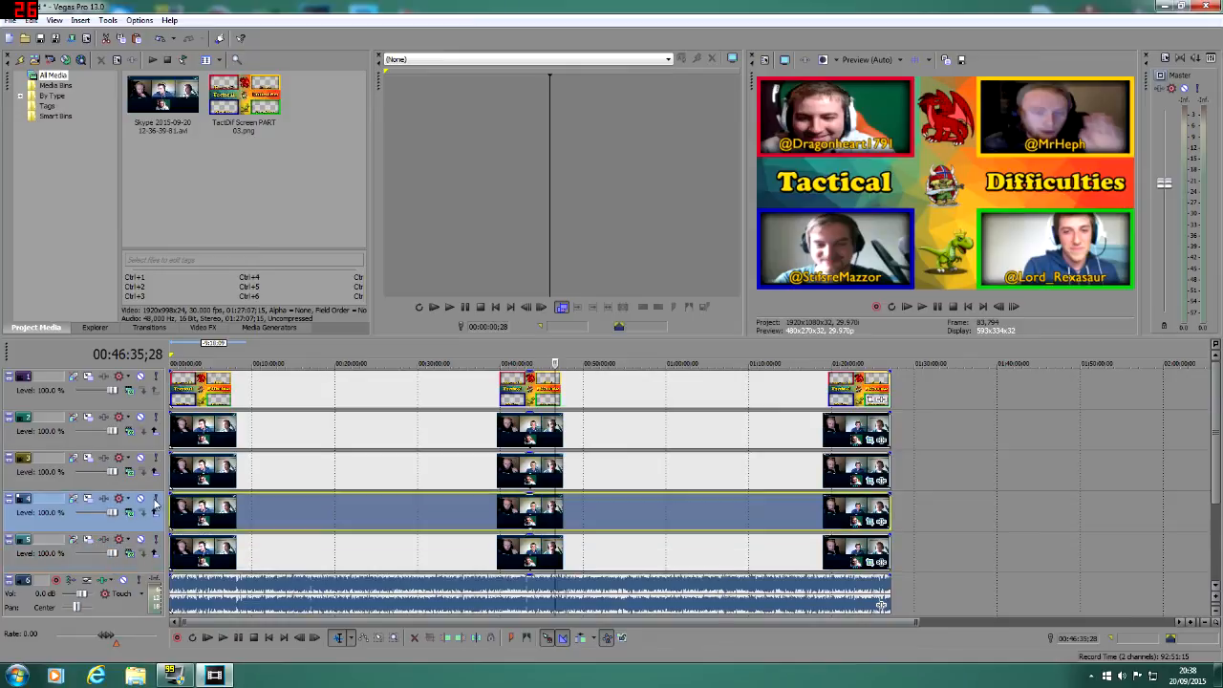
pyautogui.click(158, 468)
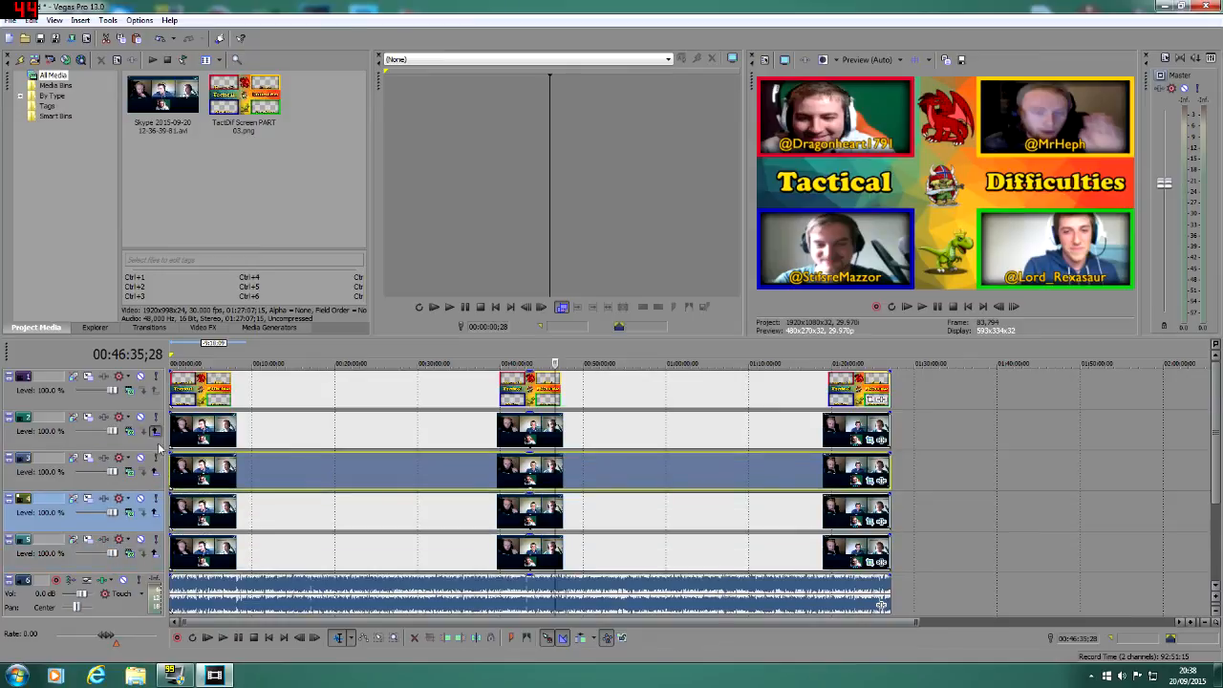
pyautogui.moveTo(153, 443); pyautogui.dragTo(152, 478)
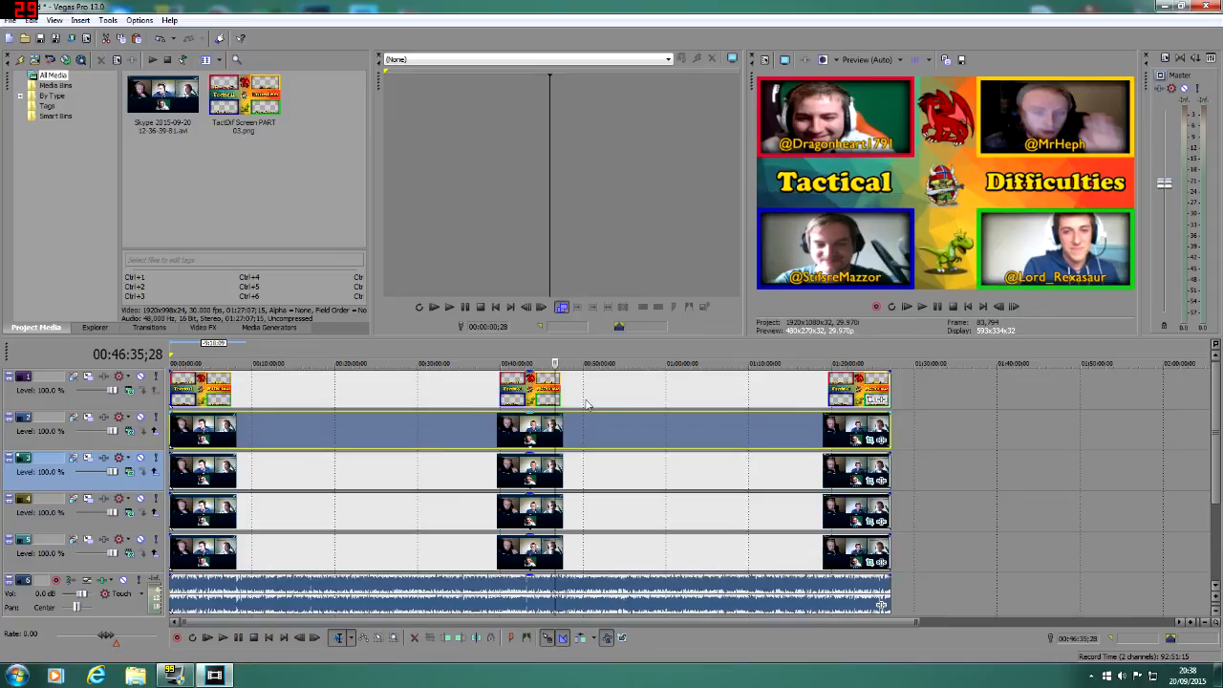
# Step: Check the four webcams in the preview at points across the whole timeline, and return to the start of the project
pyautogui.click(277, 593)
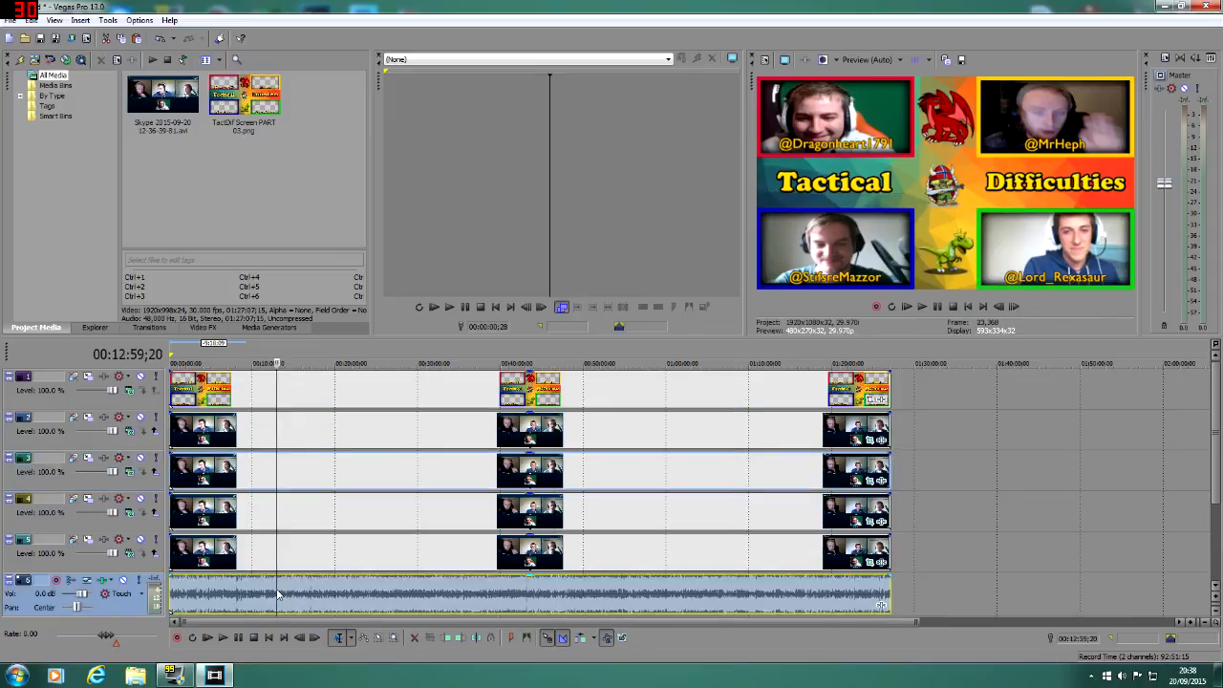
pyautogui.click(188, 597)
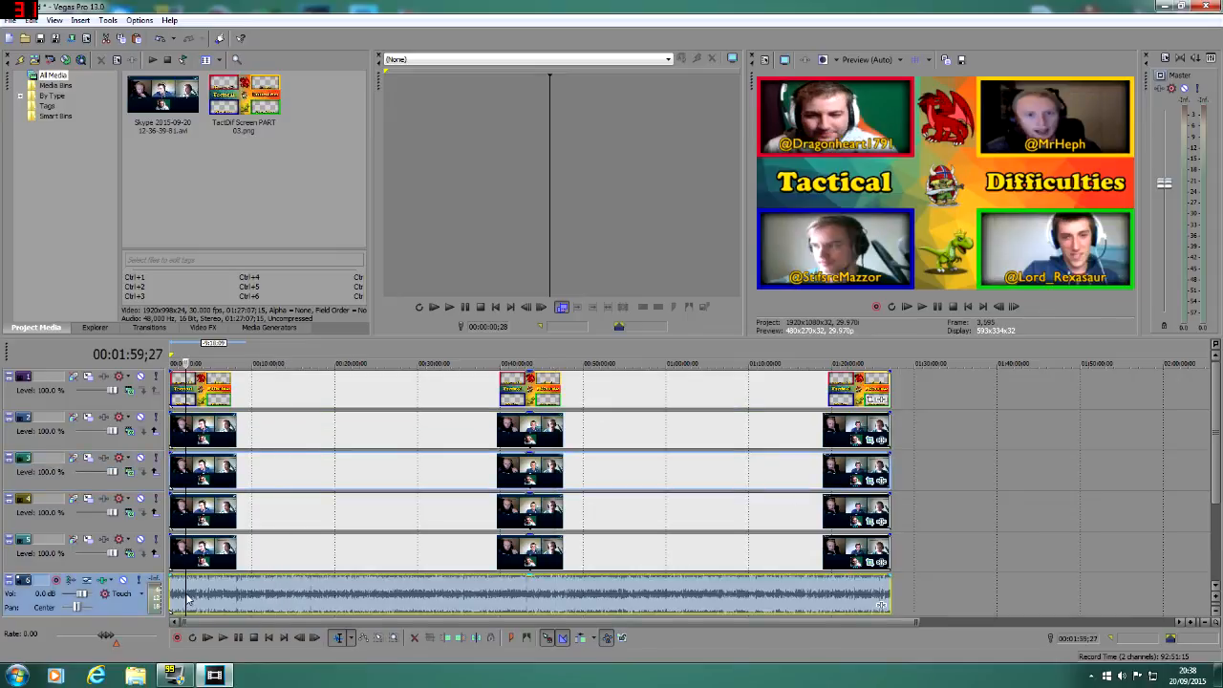
pyautogui.click(268, 600)
pyautogui.click(358, 599)
pyautogui.click(492, 597)
pyautogui.click(589, 598)
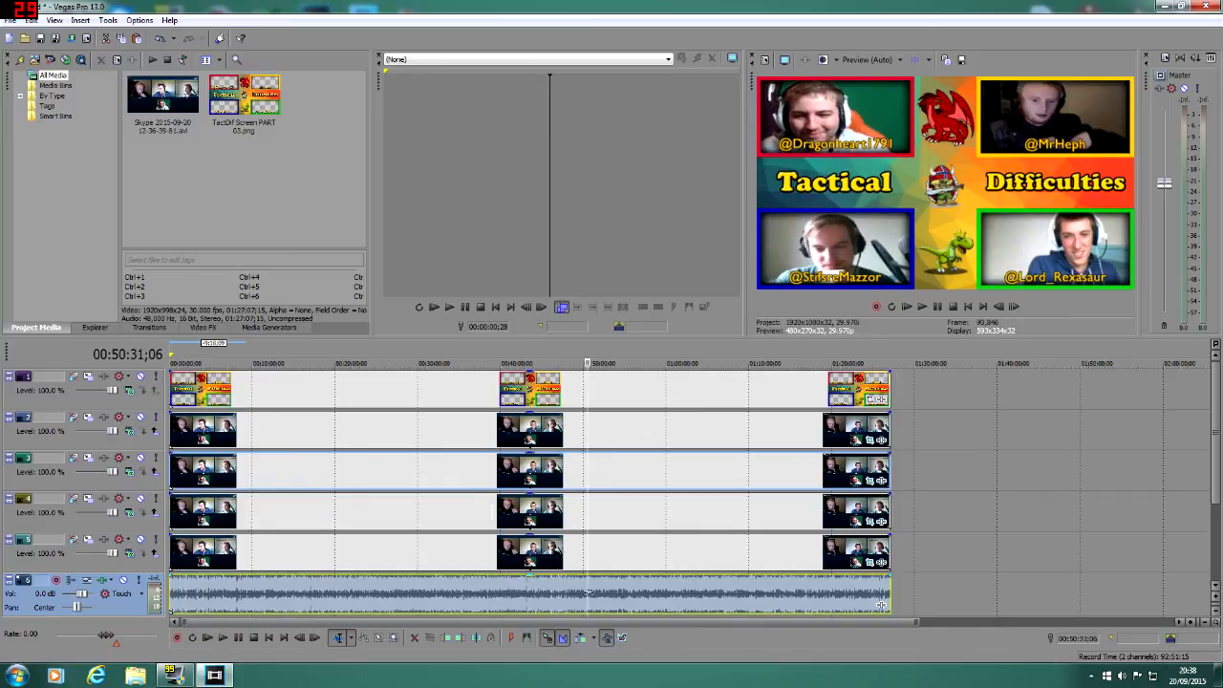
pyautogui.click(772, 596)
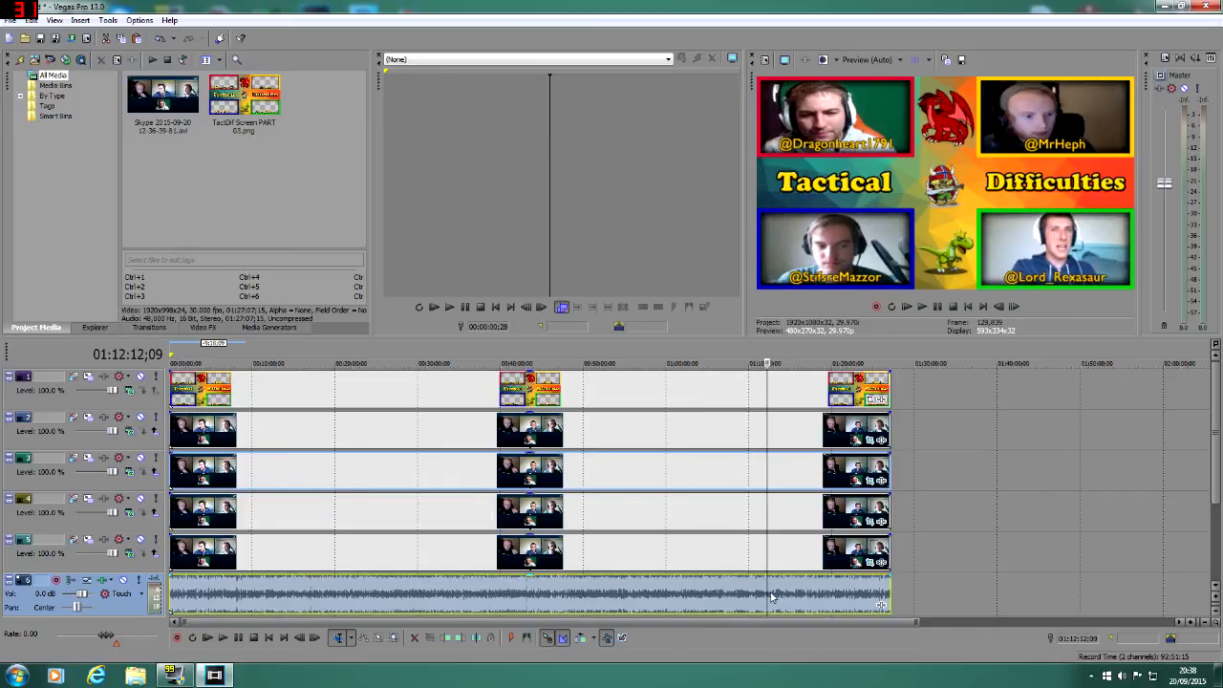
pyautogui.click(850, 594)
pyautogui.click(883, 592)
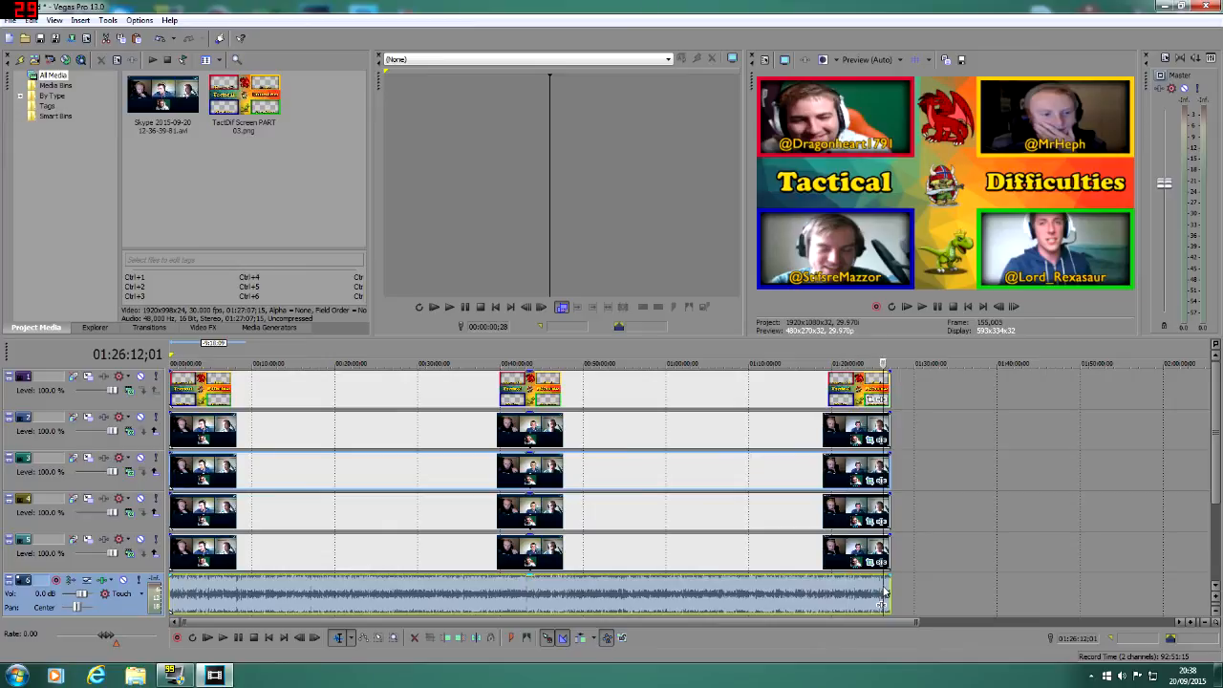
pyautogui.click(272, 640)
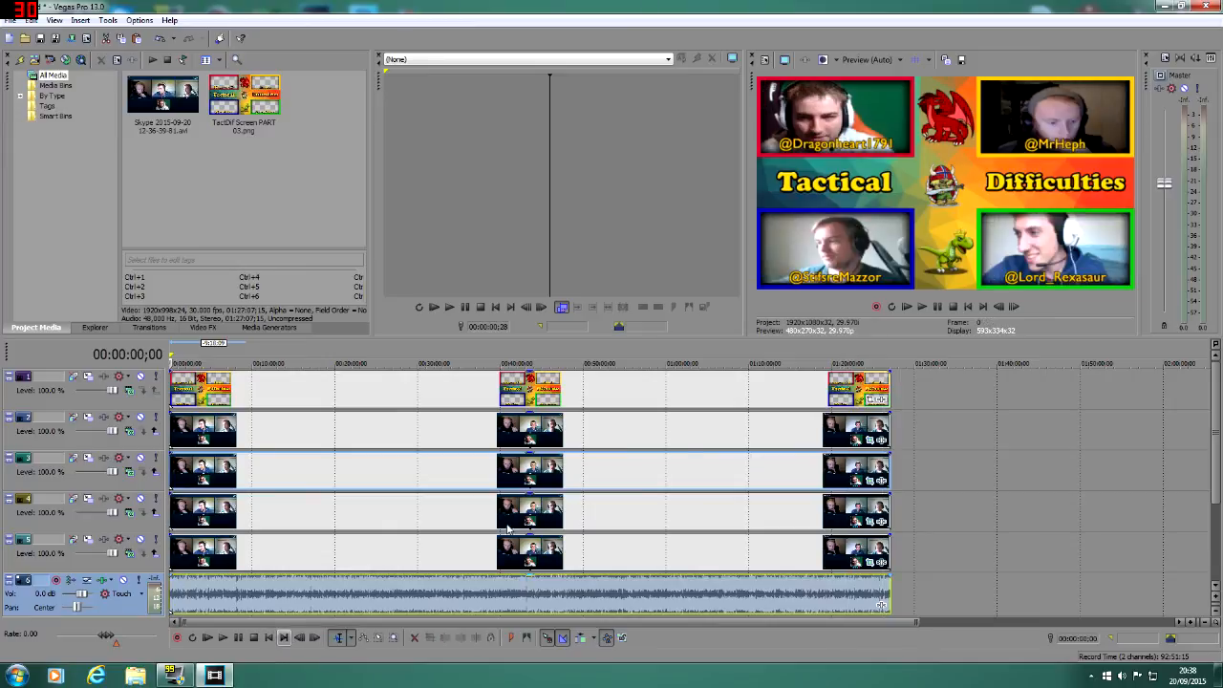
# Step: Zoom out the timeline and review the audio, webcam and overlay tracks at several points in the first part of the recording
pyautogui.scroll(-2, 927, 428)
pyautogui.scroll(2, 917, 435)
pyautogui.scroll(-2, 904, 445)
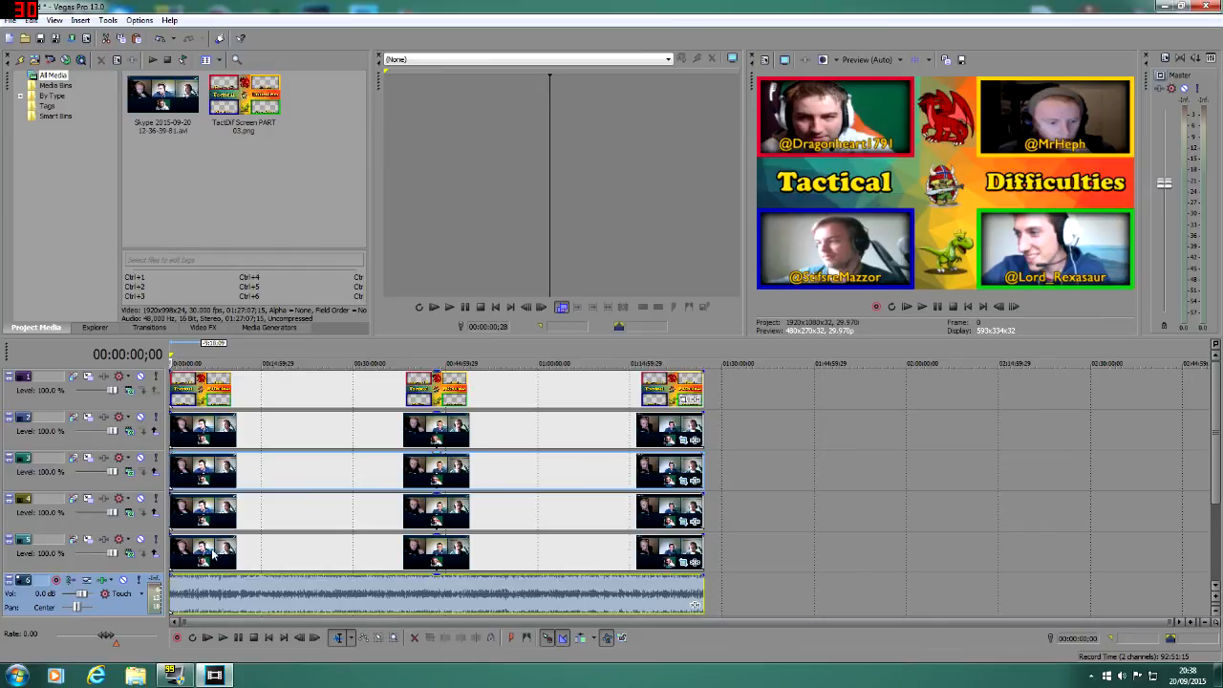
pyautogui.click(200, 601)
pyautogui.click(242, 552)
pyautogui.click(268, 507)
pyautogui.click(274, 473)
pyautogui.click(292, 430)
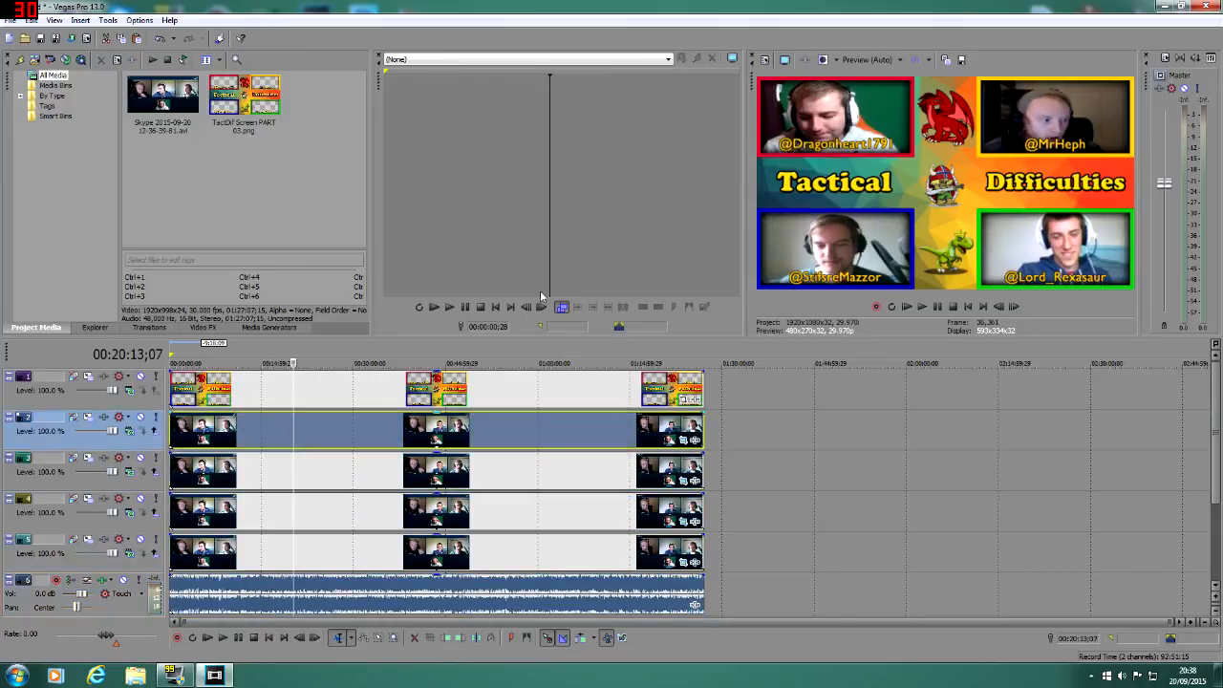
pyautogui.click(199, 393)
pyautogui.click(187, 437)
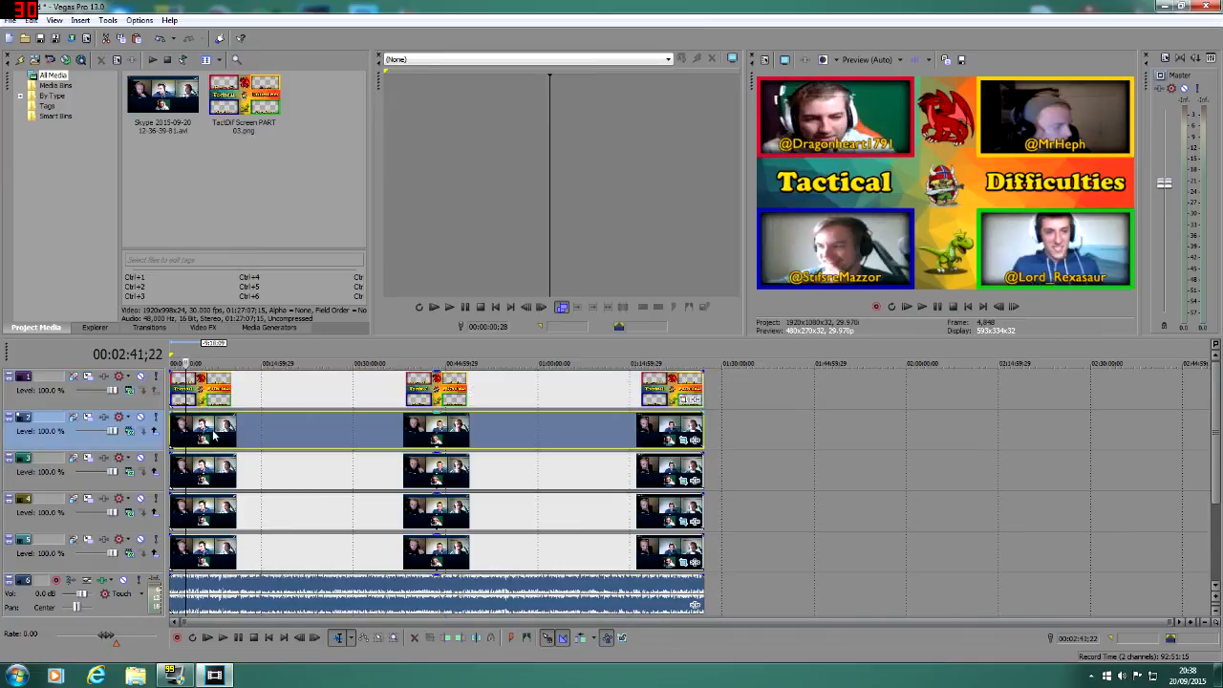
pyautogui.click(214, 468)
pyautogui.click(230, 516)
pyautogui.click(194, 562)
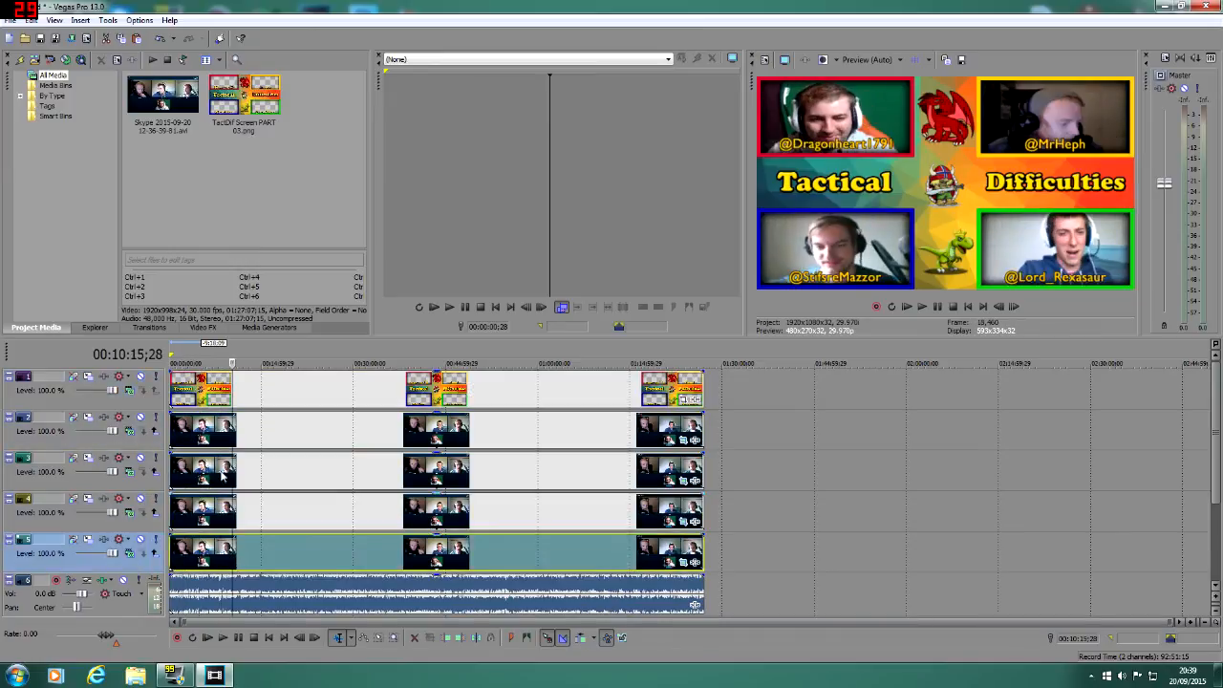
pyautogui.click(209, 437)
# Step: Try another mask path mode on the track 2 event, set it back to Positive, and close the pan/crop window
pyautogui.click(685, 440)
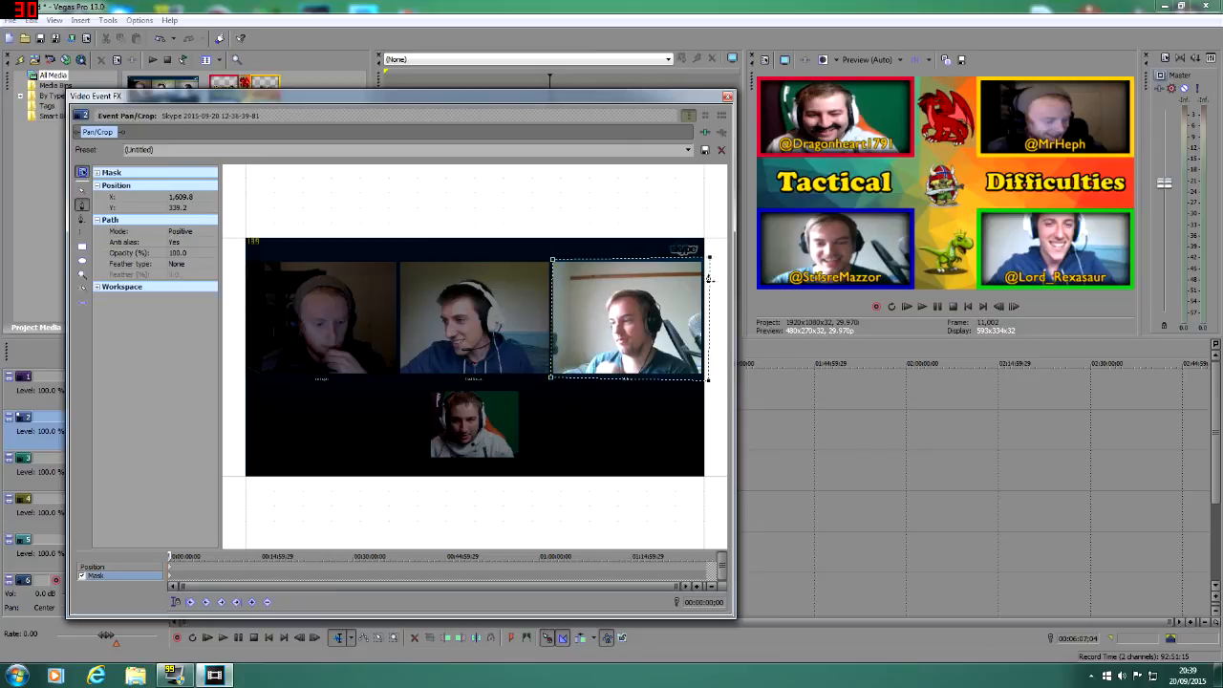
pyautogui.click(187, 236)
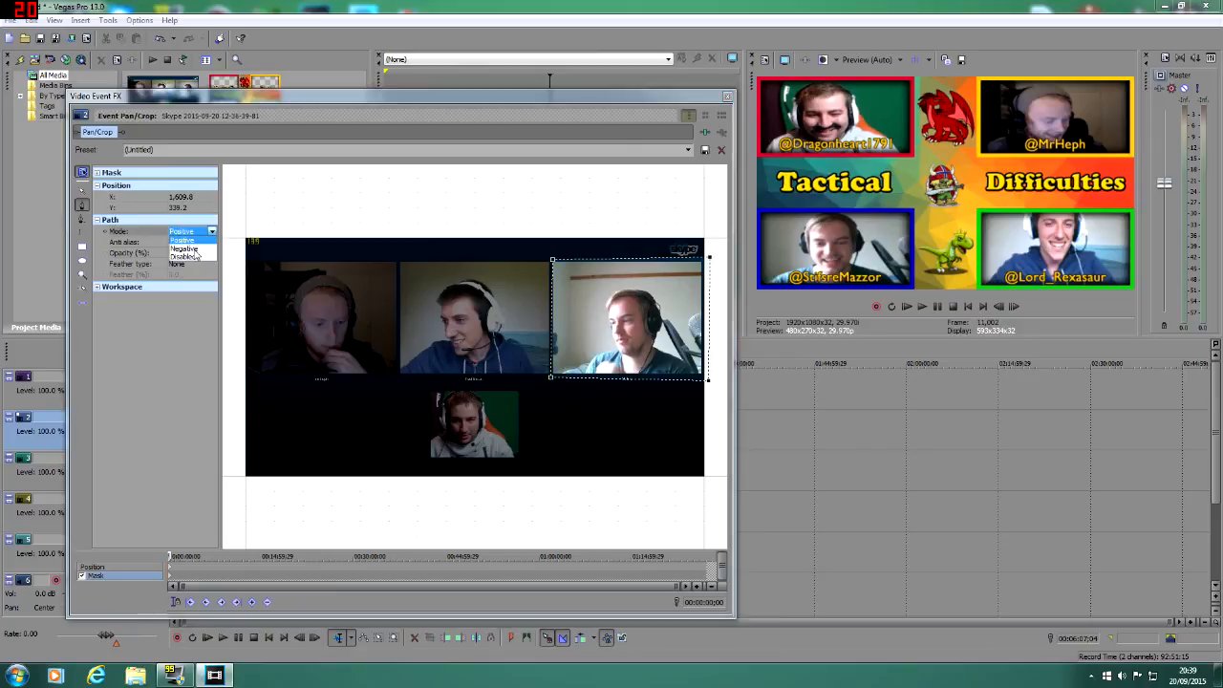
pyautogui.click(198, 254)
pyautogui.click(212, 232)
pyautogui.click(196, 245)
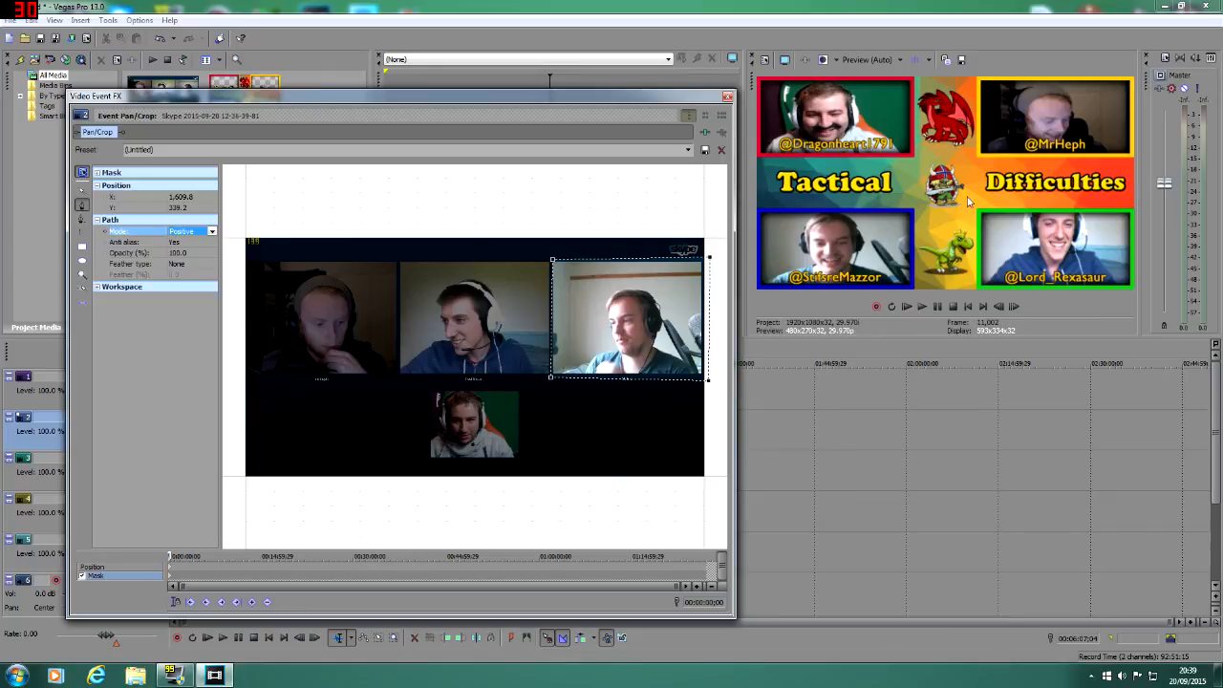
pyautogui.click(727, 99)
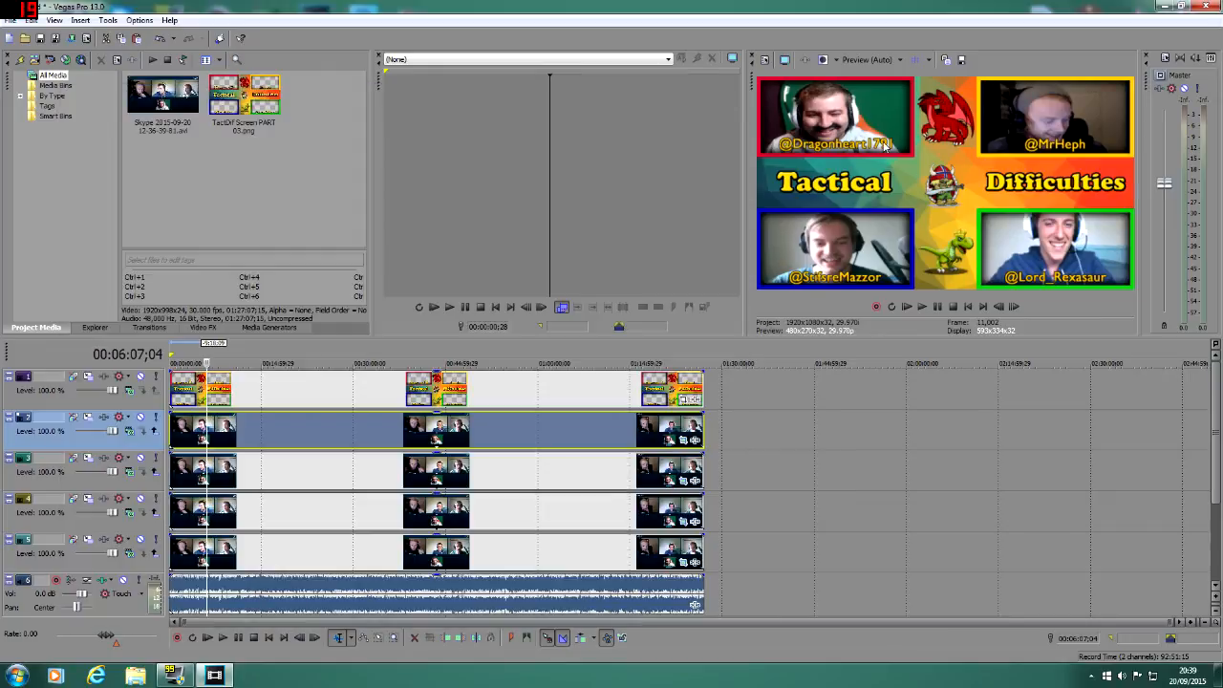